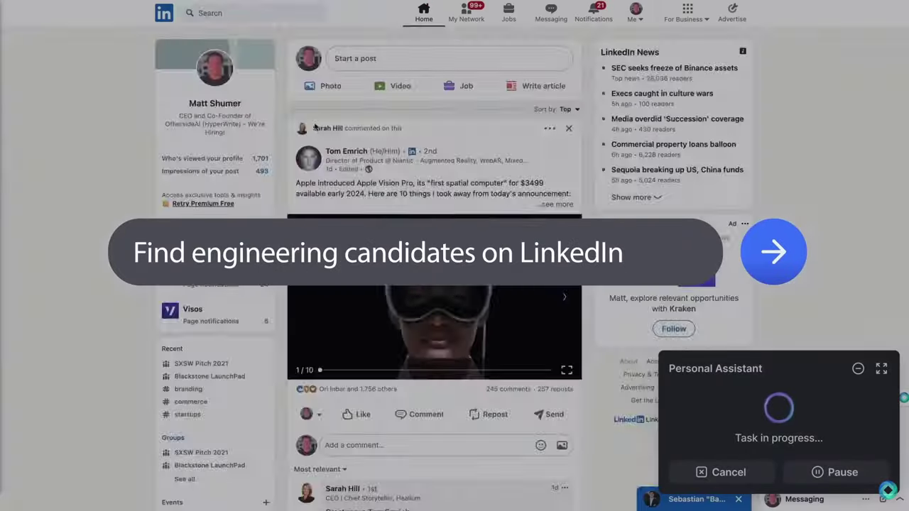
Enter 'backend engineer' in the assistant prompt to search LinkedIn for backend engineers
click(274, 13)
text(backend engineer)
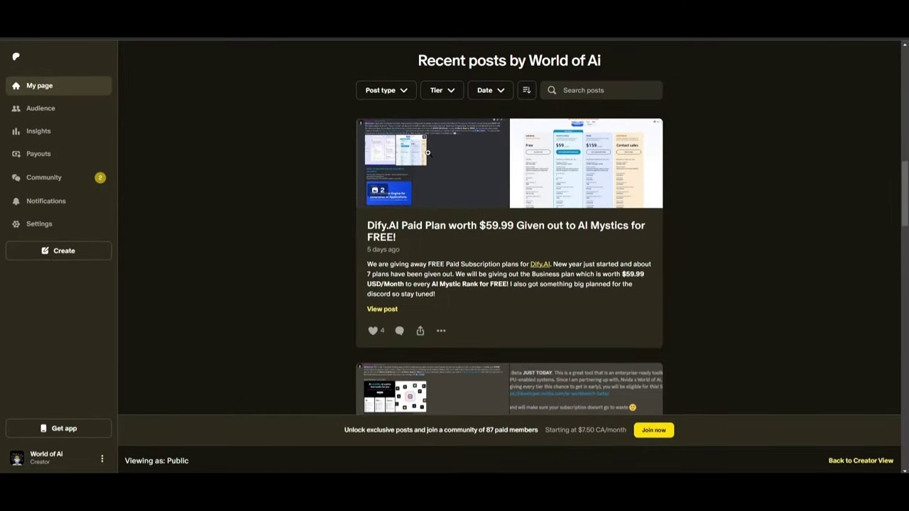
View the Dify.AI post images, including the Dify pricing page, then close the viewer
click(427, 152)
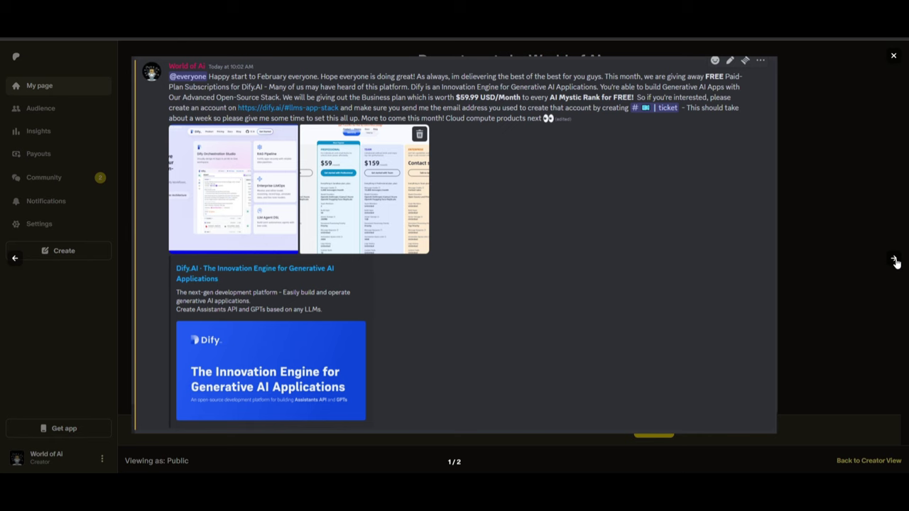
click(894, 261)
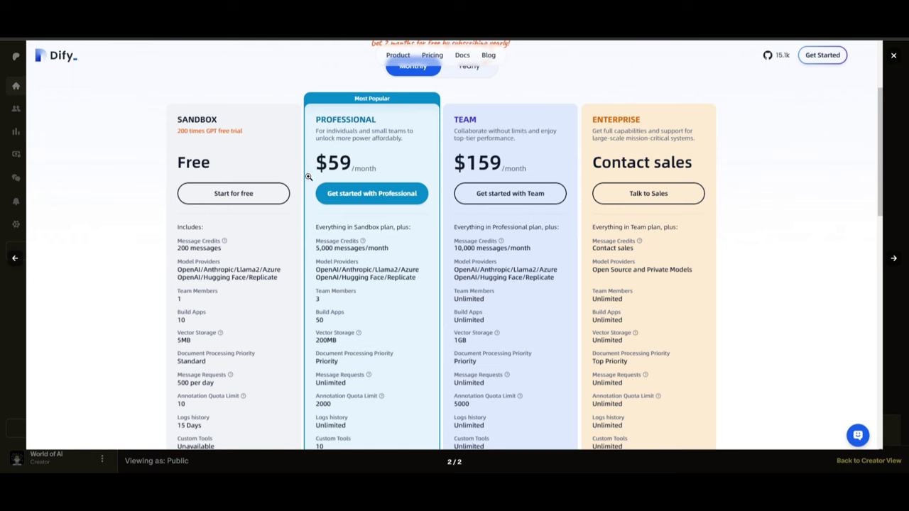
click(894, 55)
scroll(788, 112, down, 5)
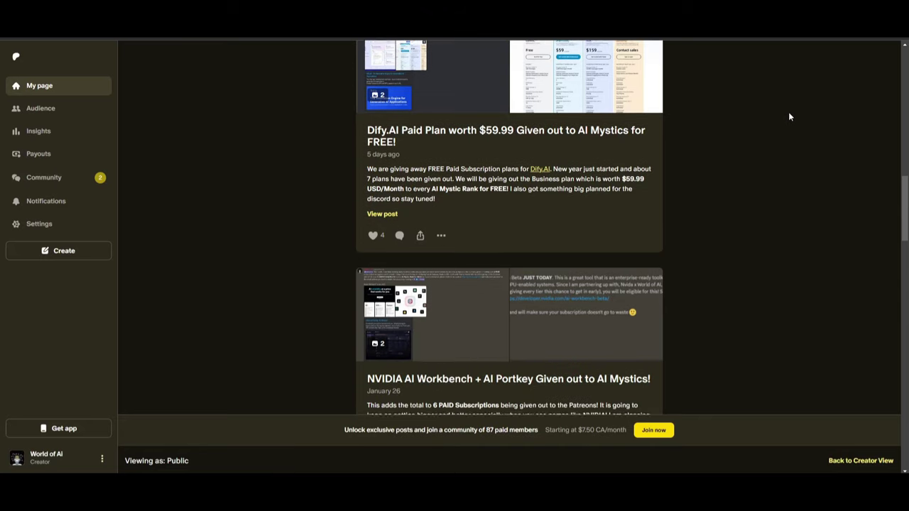
Enlarge and close the NVIDIA AI Workbench and Portkey announcement images
click(586, 163)
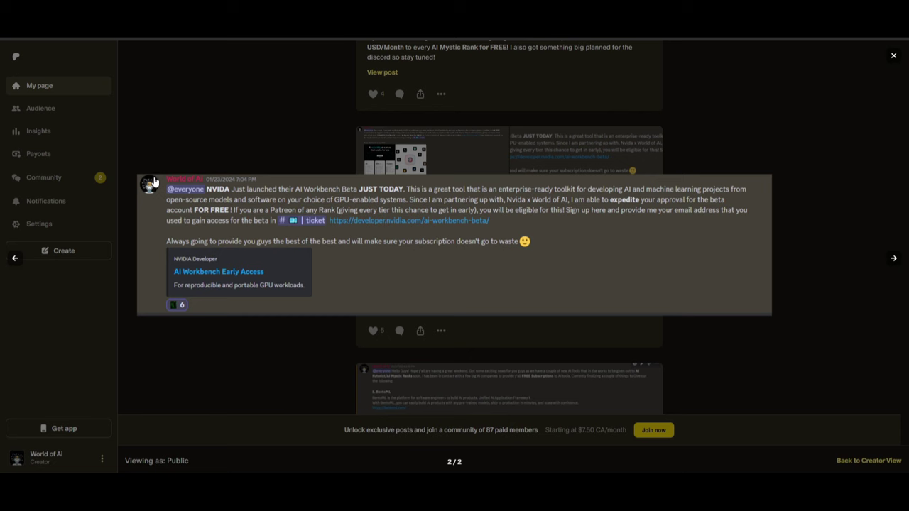
click(298, 144)
click(468, 171)
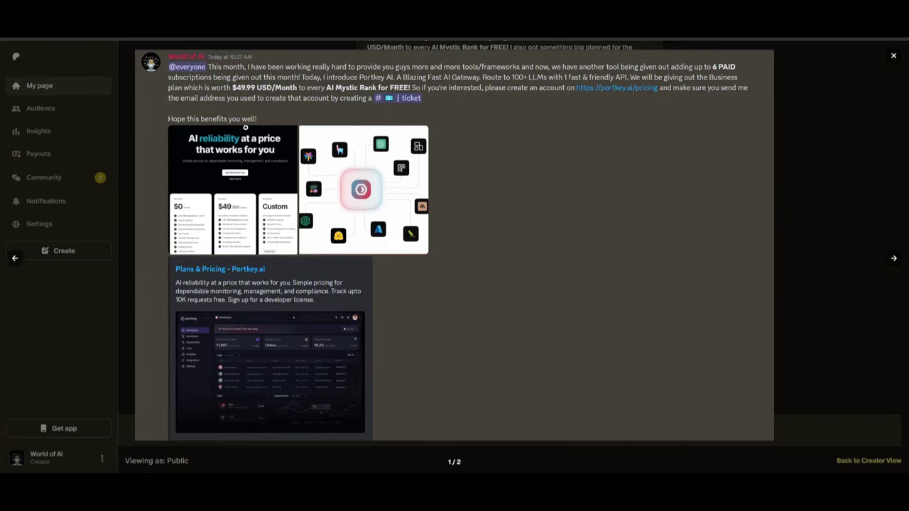
click(127, 142)
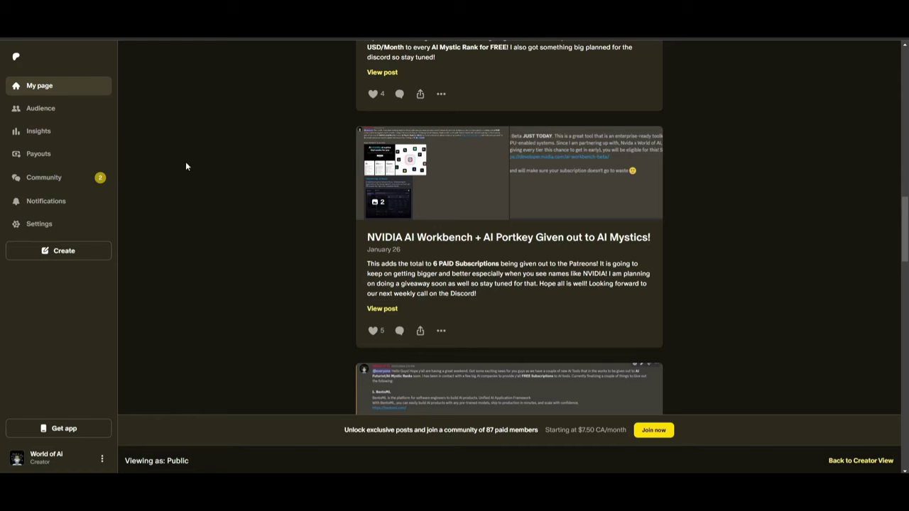
scroll(352, 193, down, 3)
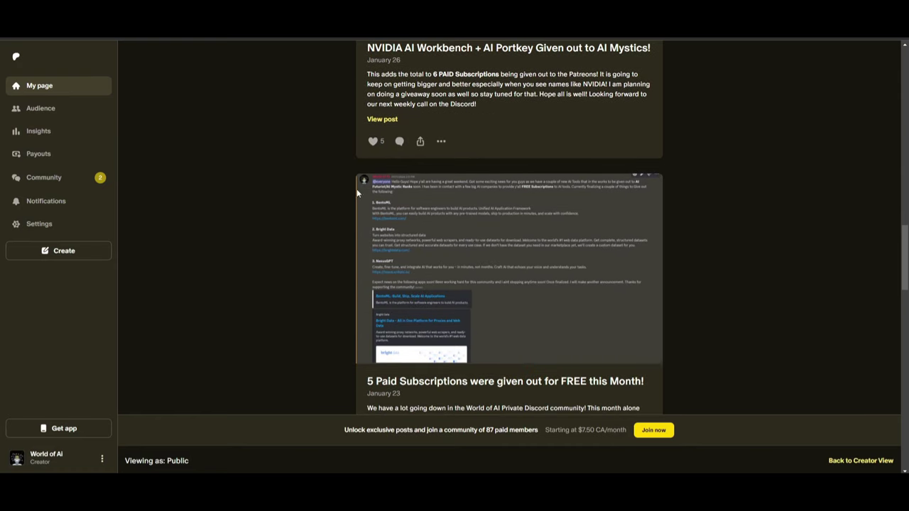
View the BentoML and Bright Data announcement, then enlarge the Dataku screenshot
click(376, 198)
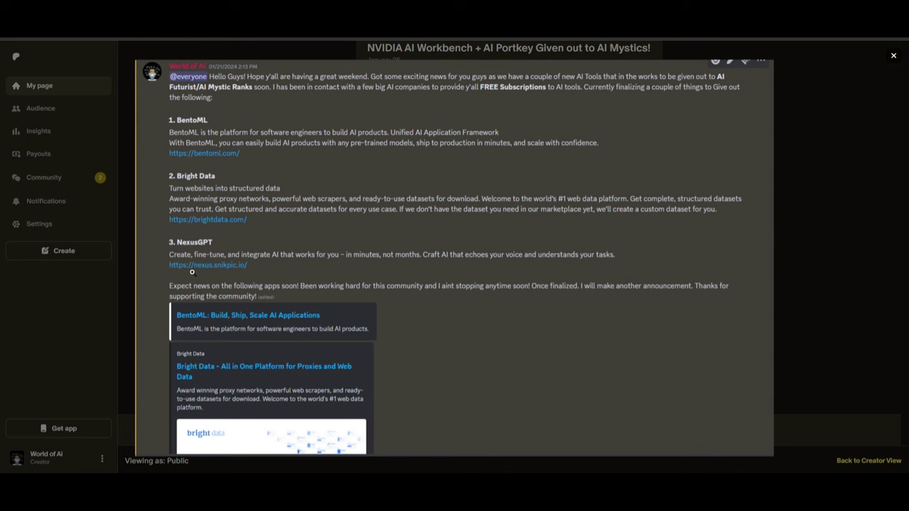
click(798, 303)
scroll(796, 297, down, 3)
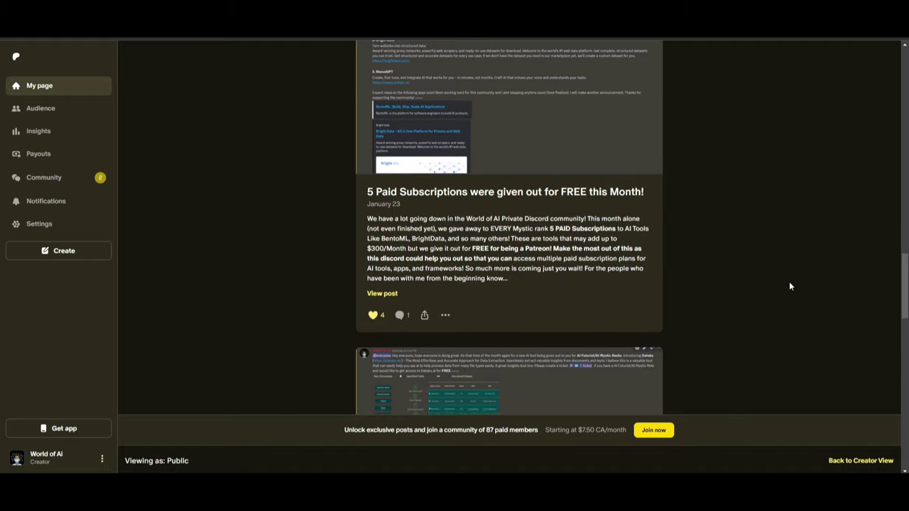
scroll(789, 281, down, 3)
click(515, 266)
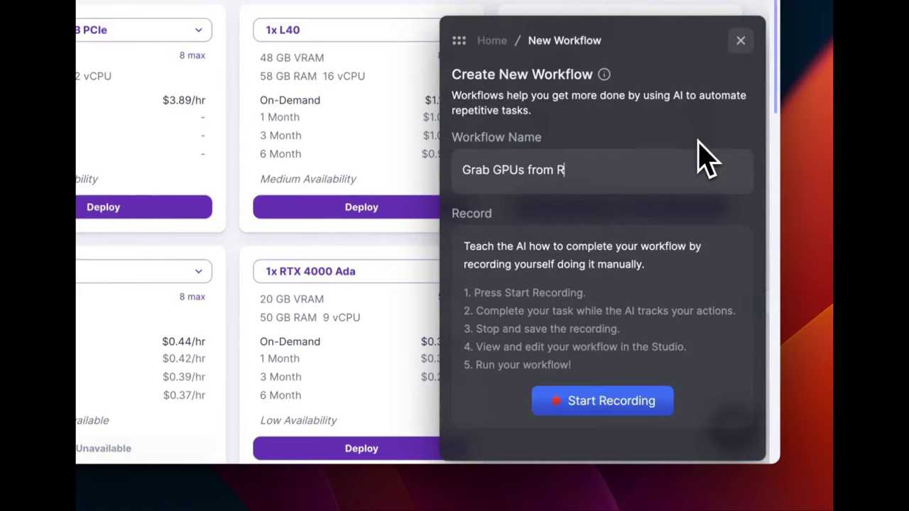
Start recording the workflow and deploy a 4x L40 GPU configuration
click(641, 404)
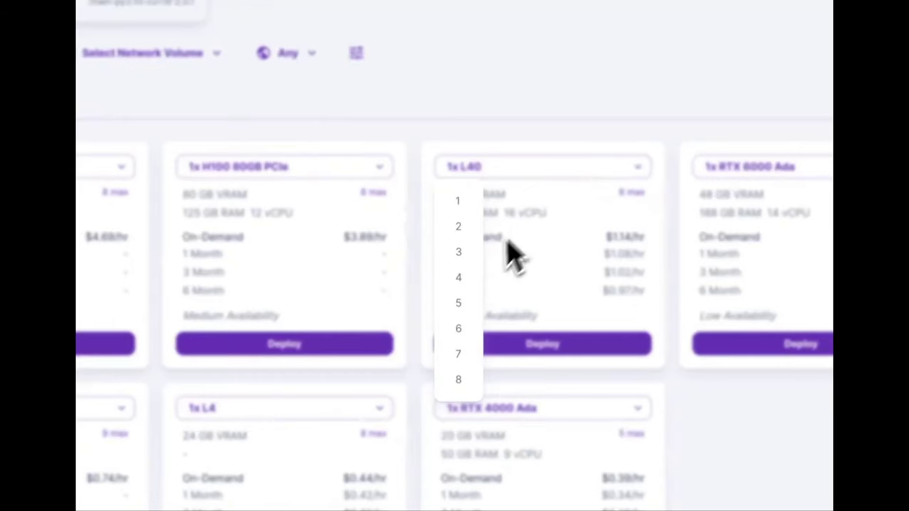
click(460, 279)
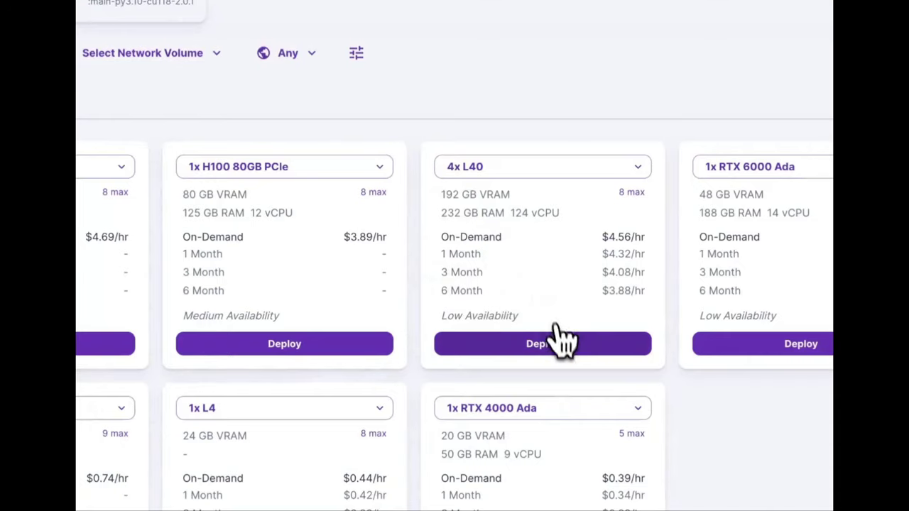
click(562, 341)
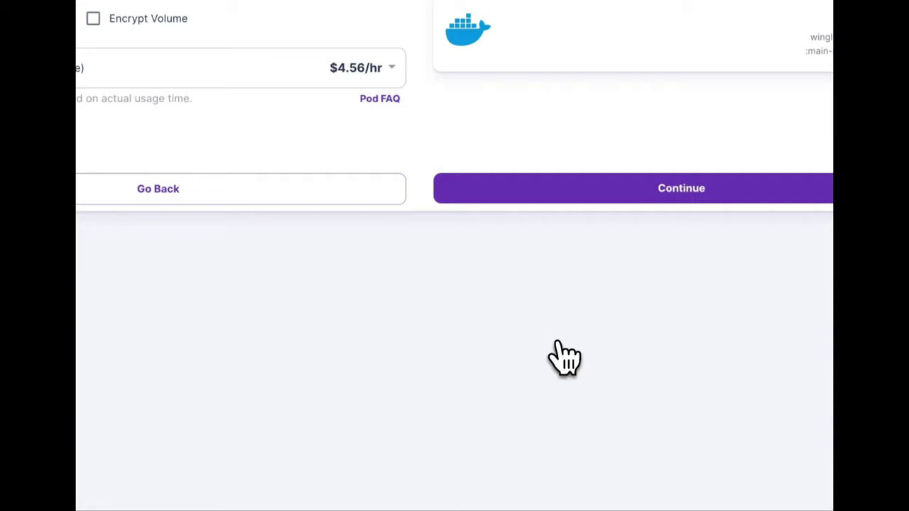
Override the volume disk to 400 GB, deploy the pod, and stop recording
click(291, 161)
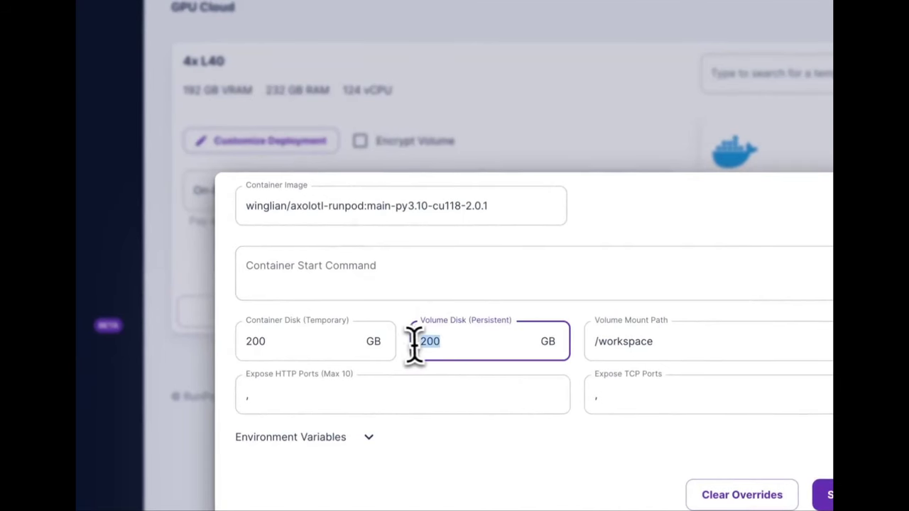
text(400)
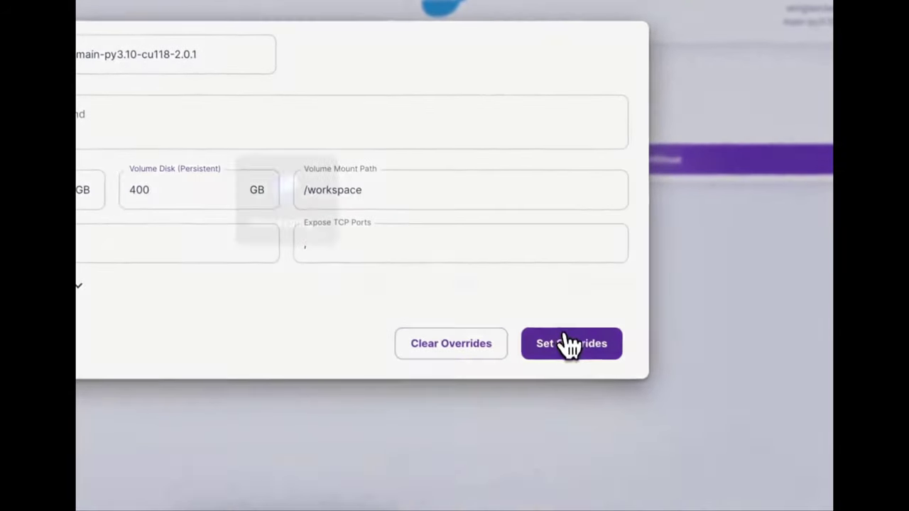
click(576, 349)
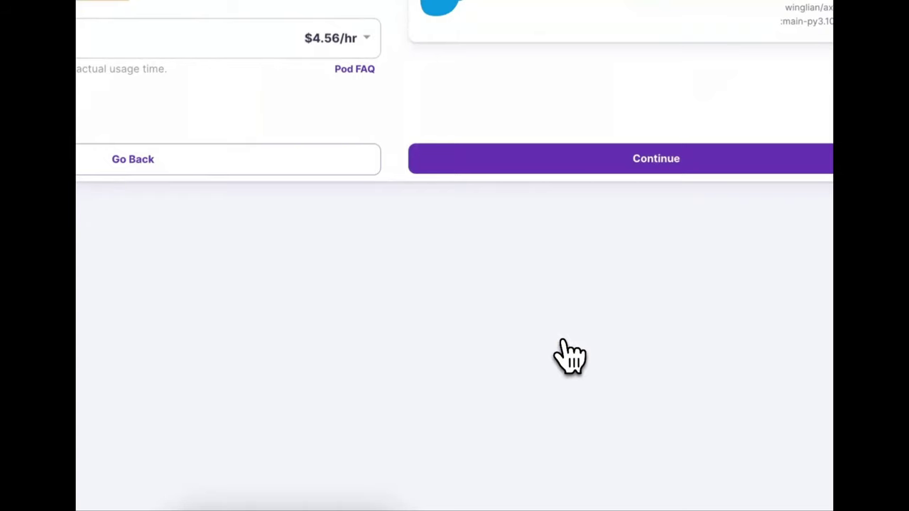
click(562, 159)
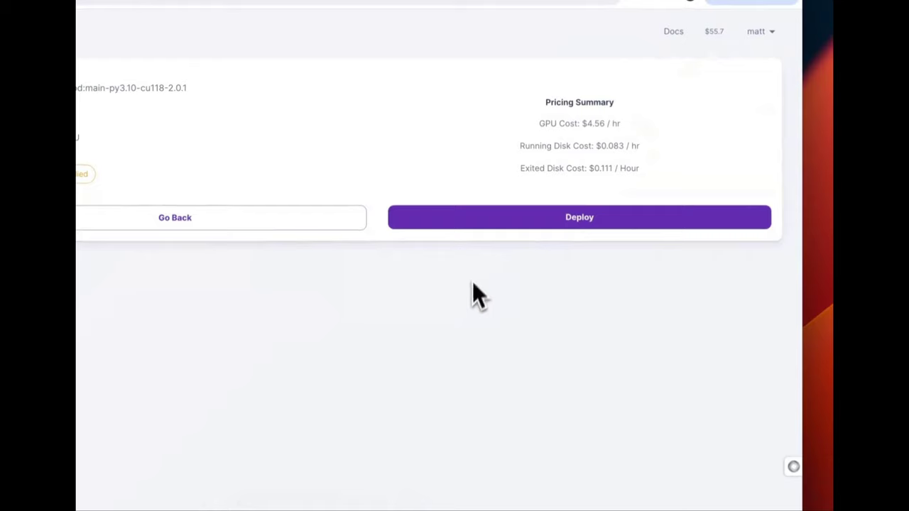
click(564, 220)
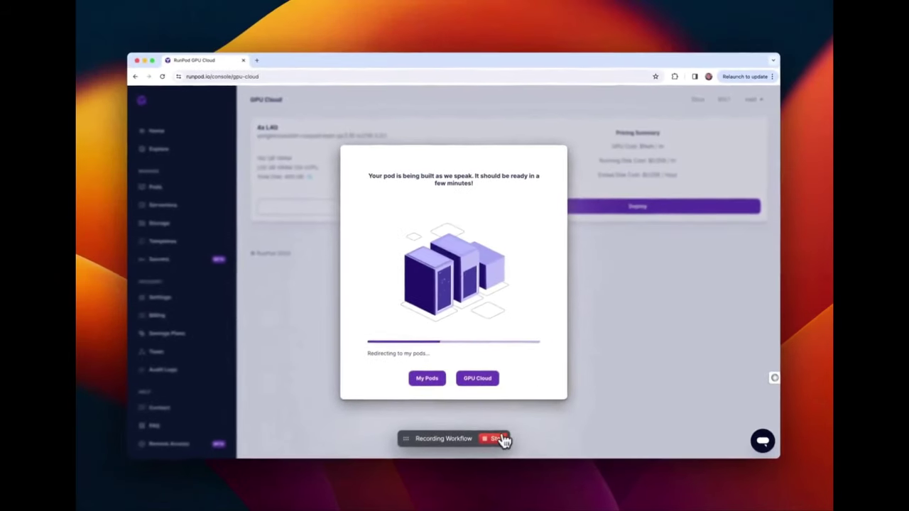
click(499, 438)
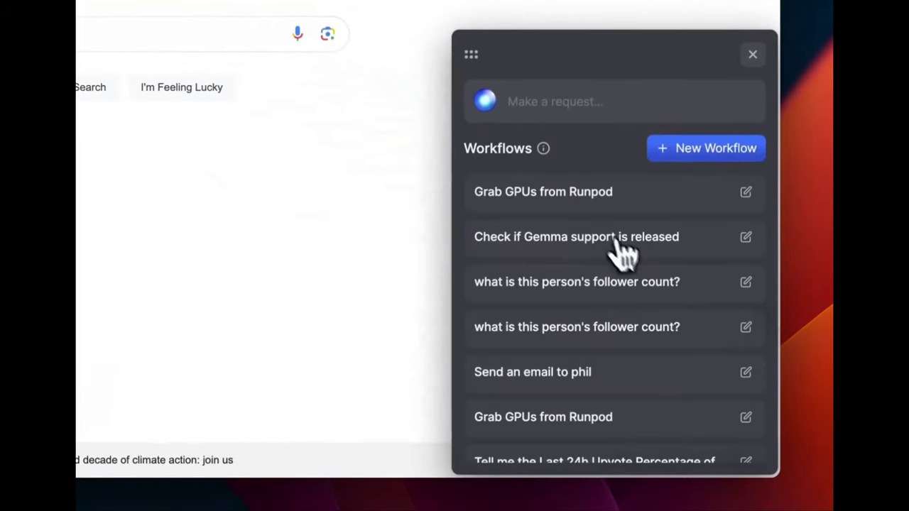
Run the saved 'Grab GPUs from Runpod' workflow from the Workflows panel
click(581, 202)
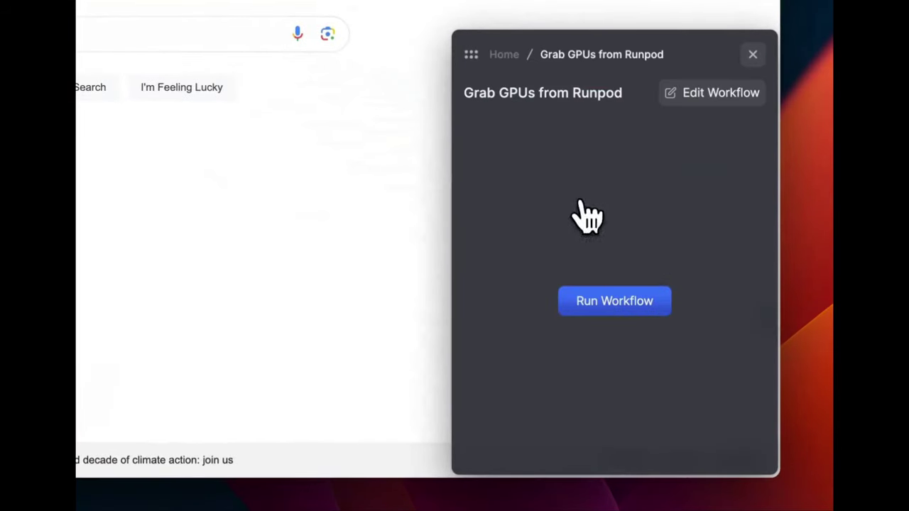
click(614, 302)
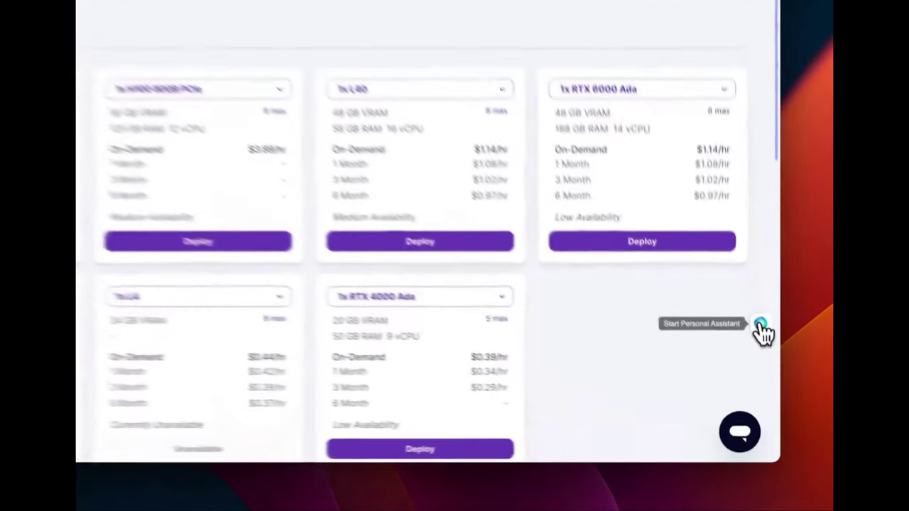
From the personal assistant, create a new workflow and start recording it
click(759, 325)
click(719, 139)
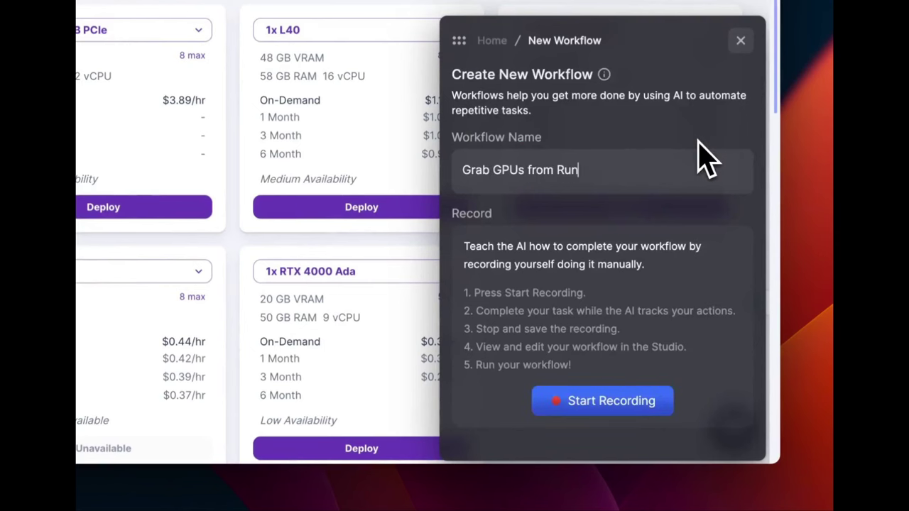
click(643, 401)
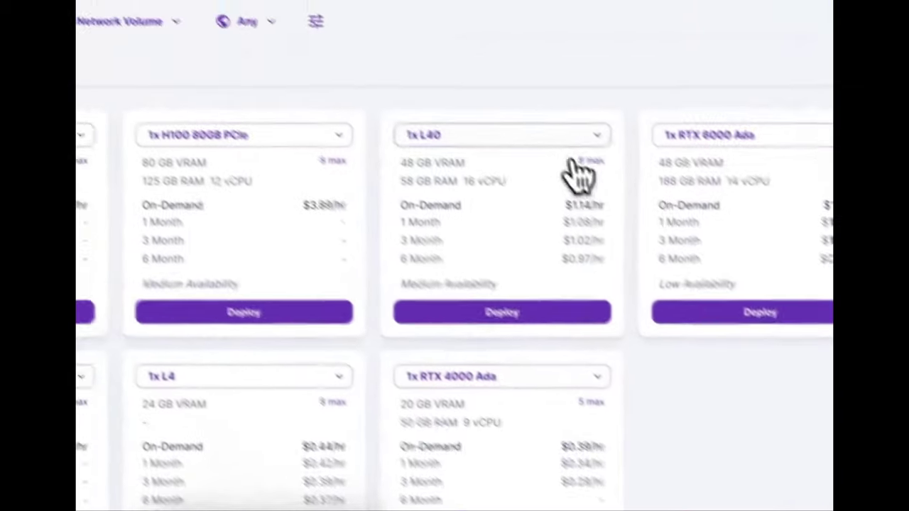
Deploy a 4x L40 GPU pod and bring up its deployment override settings
click(572, 138)
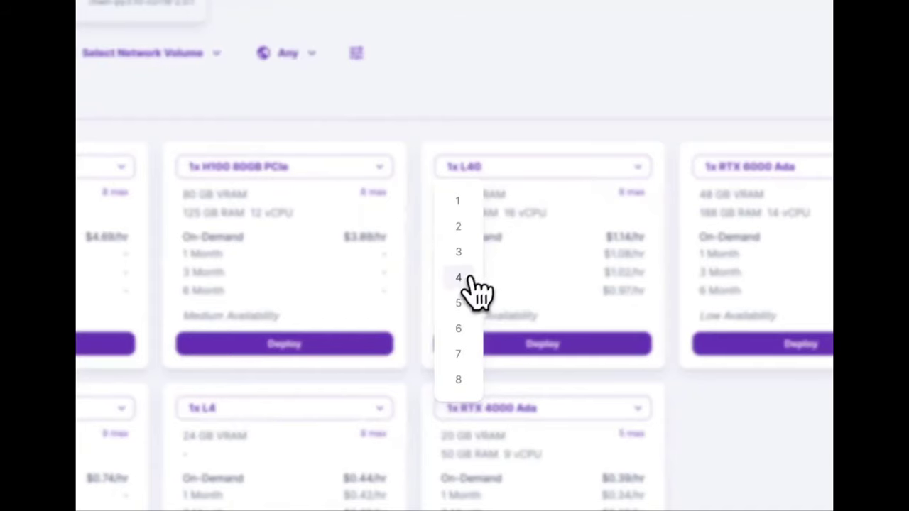
click(471, 278)
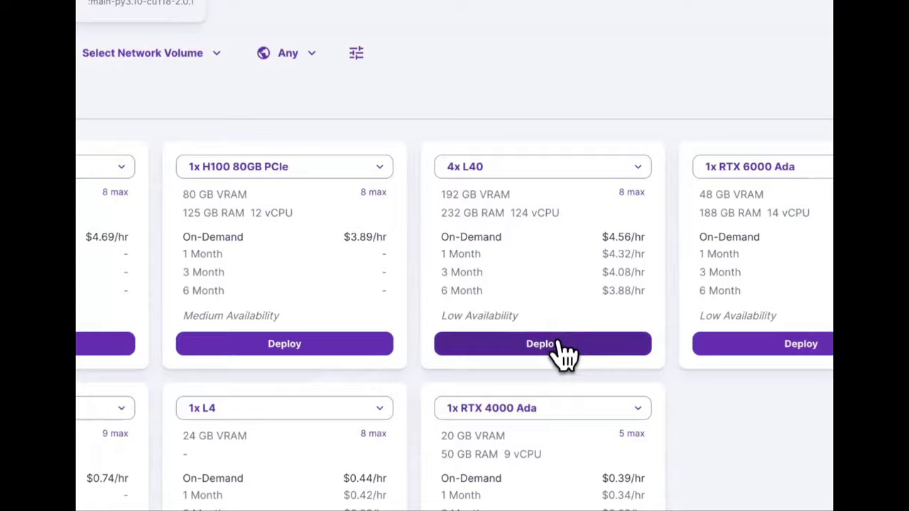
click(561, 348)
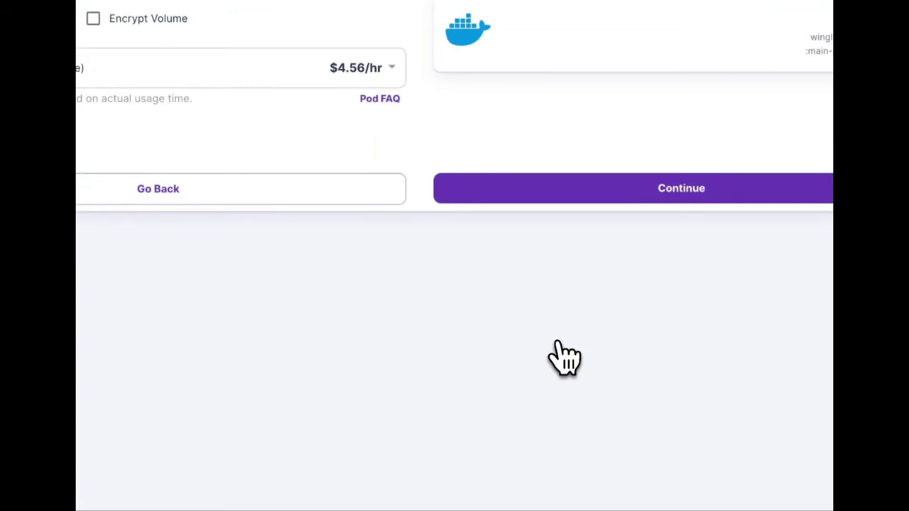
click(277, 124)
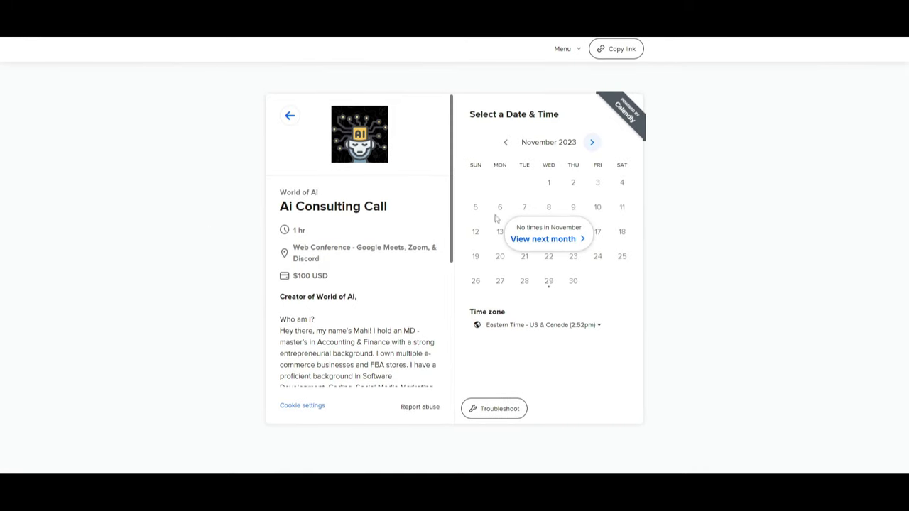
Move the Calendly calendar forward to December 2023 and look over its available times
click(591, 142)
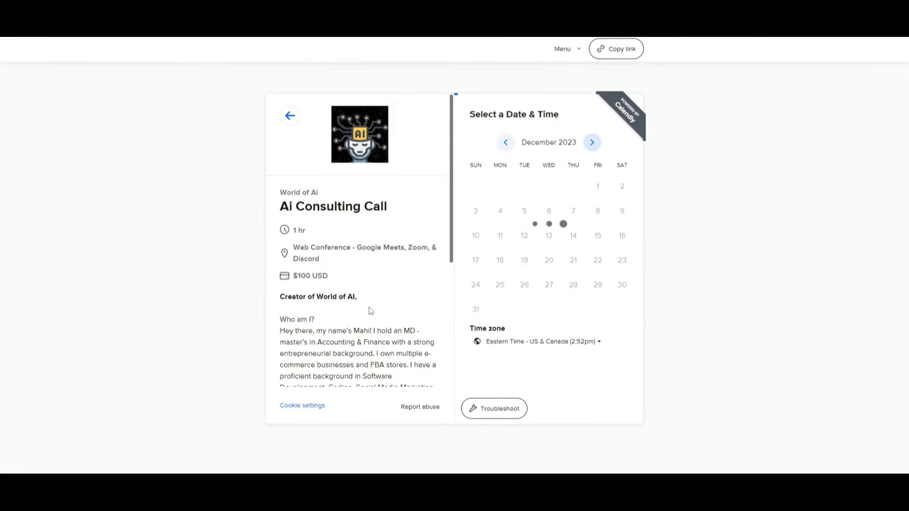
scroll(369, 310, down, 3)
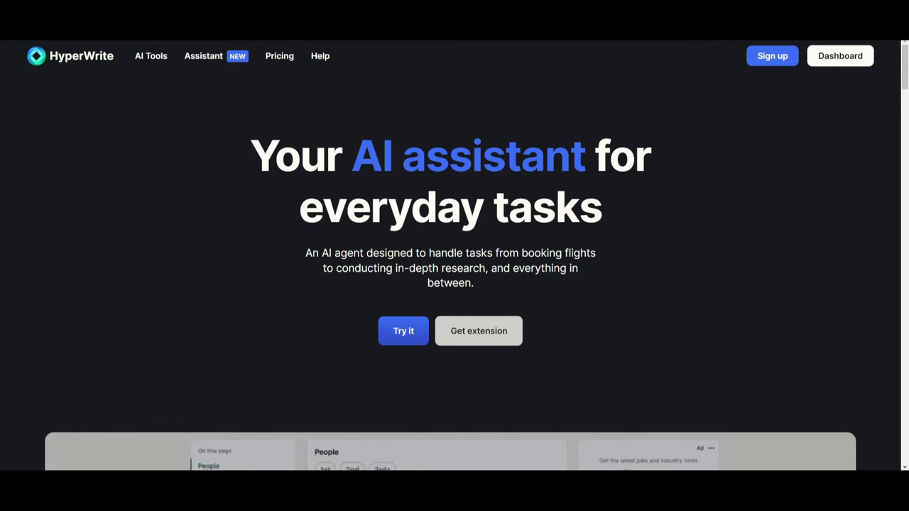
scroll(708, 296, down, 1)
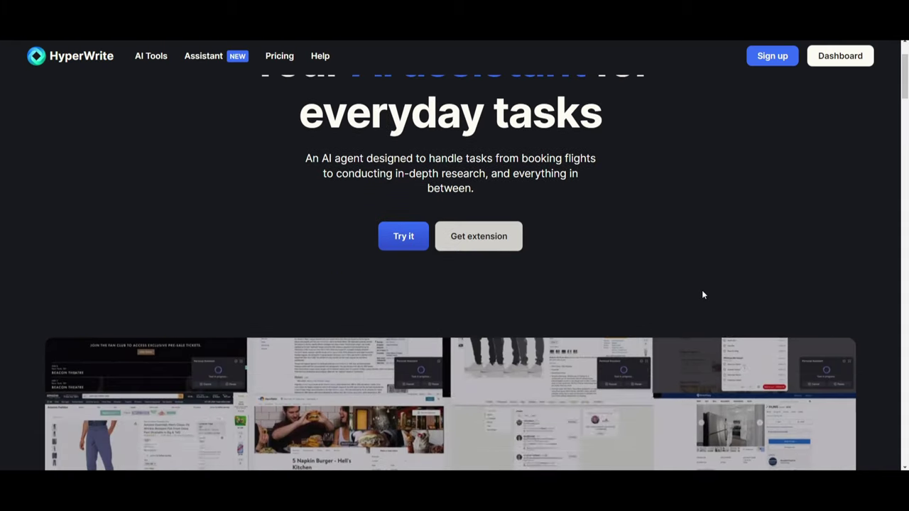
scroll(702, 293, down, 2)
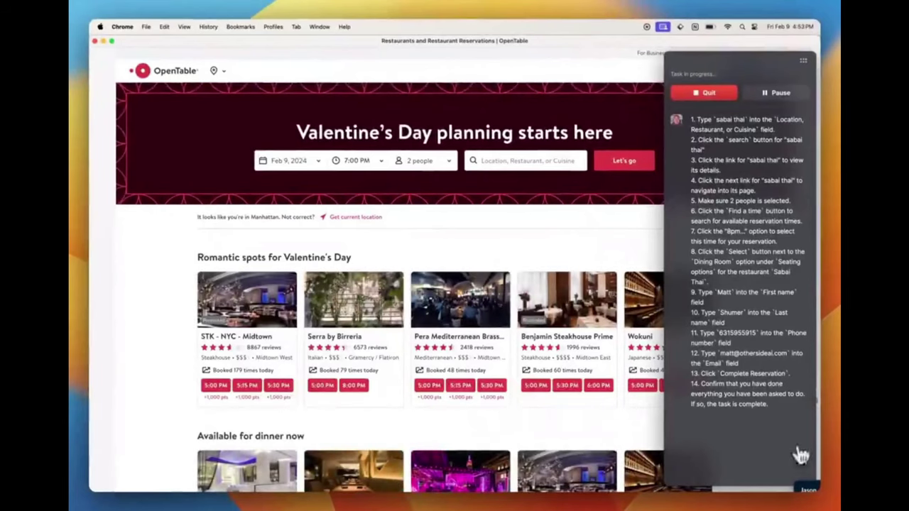
Find Sabai Thai NoMad, Manhattan and pick the 8:00 PM slot with standard seating
text(Sabai Thai)
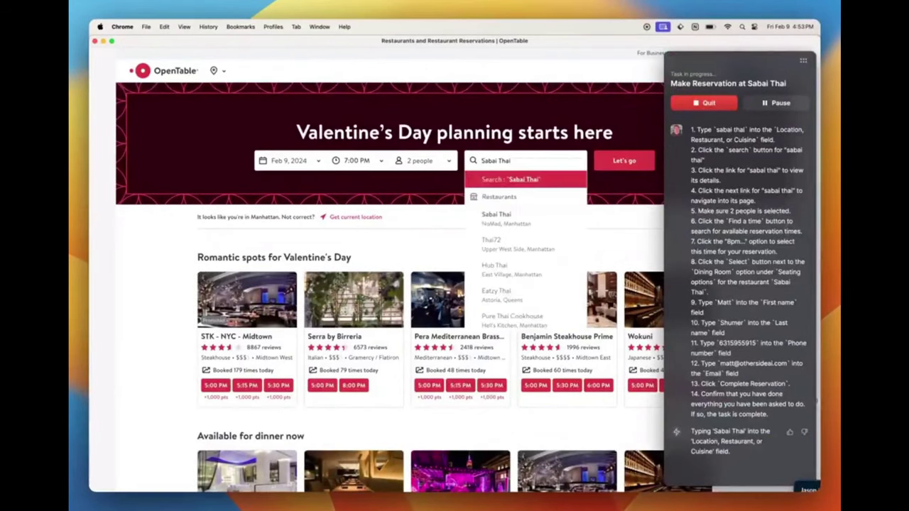
click(495, 217)
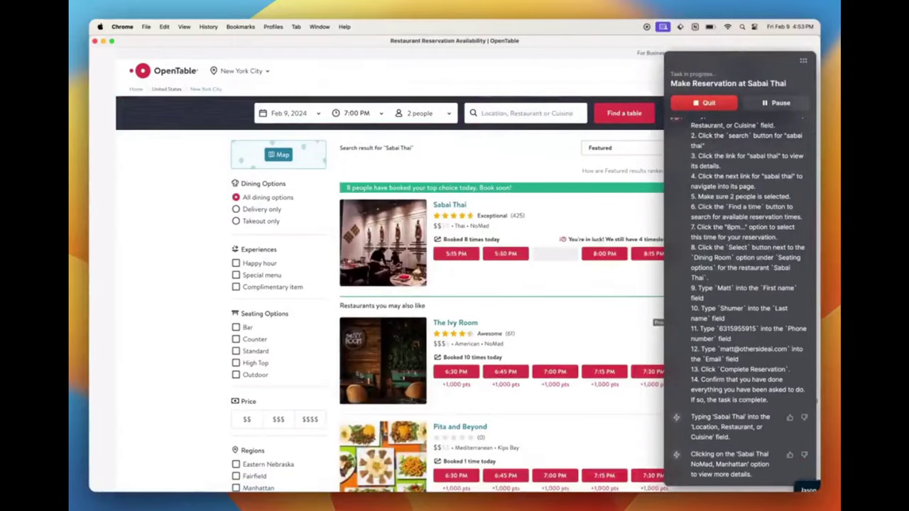
click(604, 254)
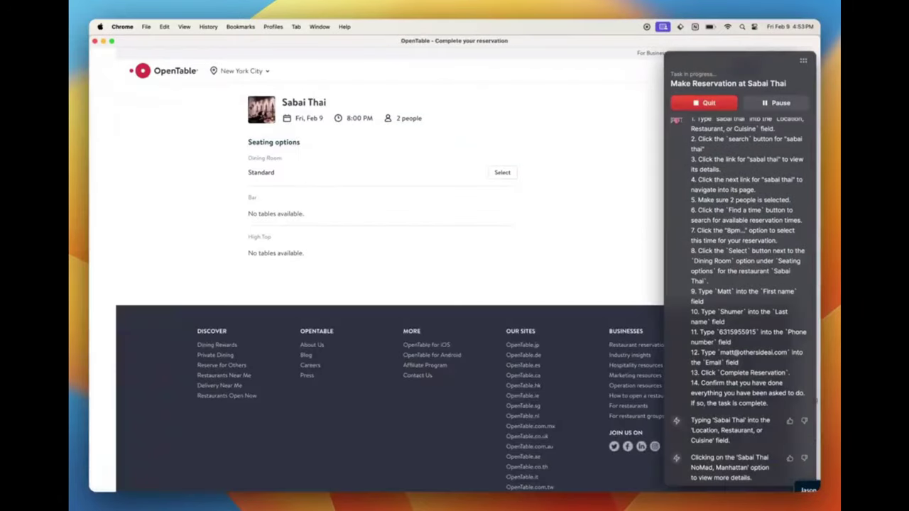
click(502, 172)
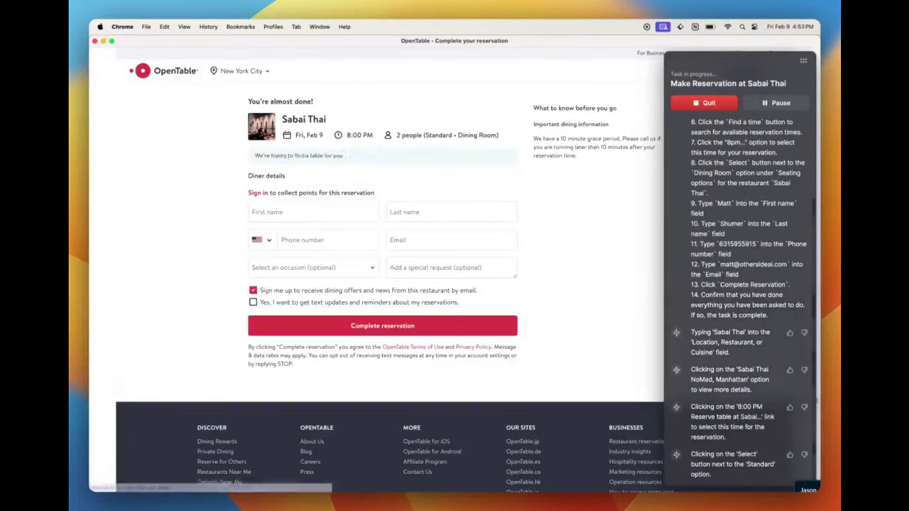
Fill in the diner's first name, last name, phone and e-mail, then complete the reservation
click(313, 212)
text(Matt)
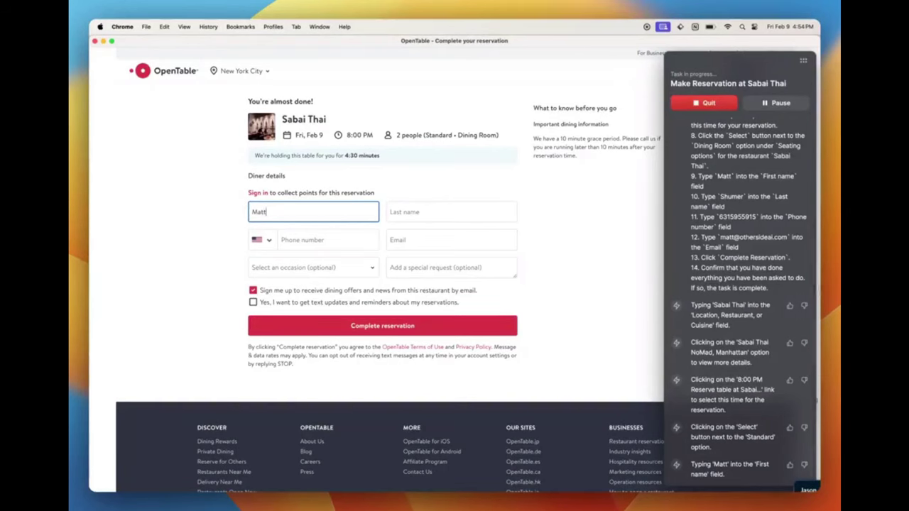
click(451, 211)
text(Shumer)
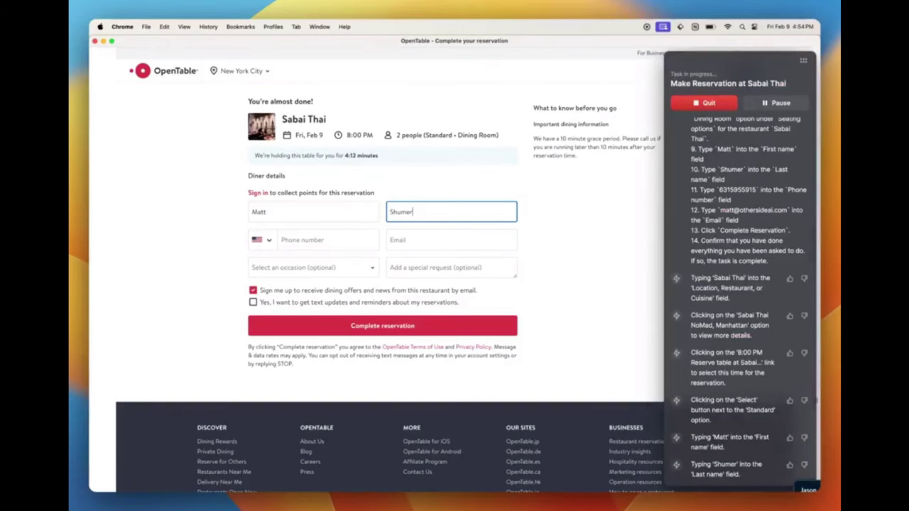
click(328, 240)
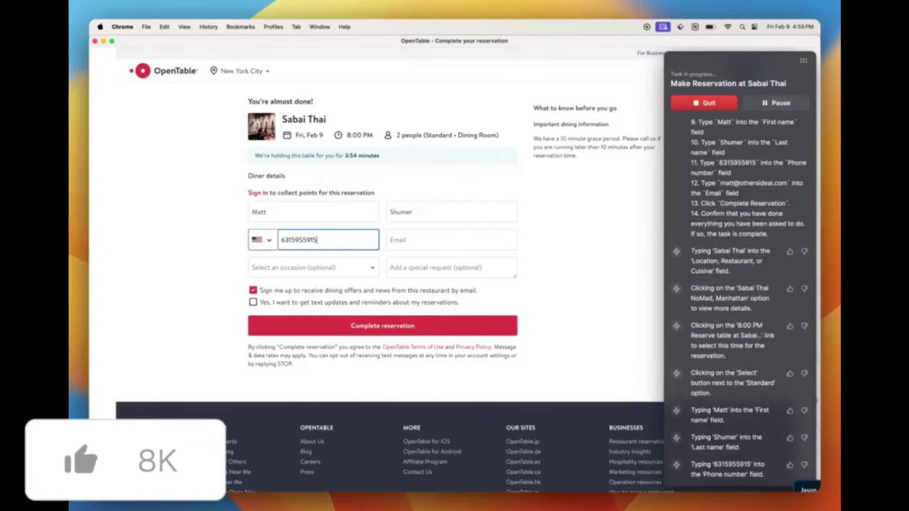
click(451, 240)
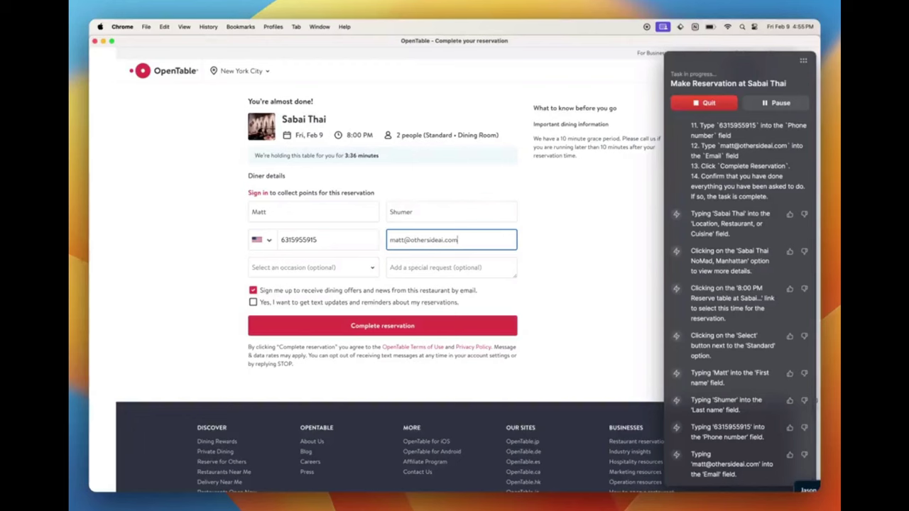
click(382, 325)
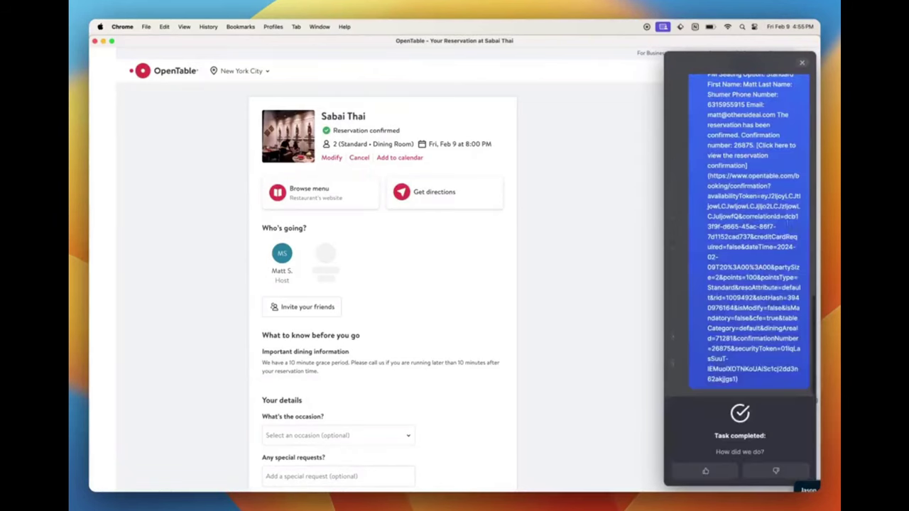
scroll(798, 143, up, 5)
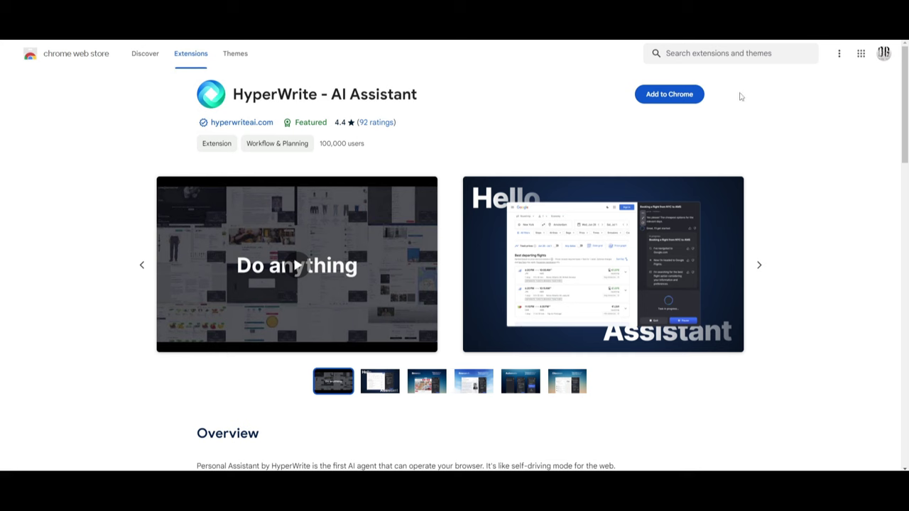
Add the HyperWrite - AI Assistant extension to Chrome and confirm the installation
click(656, 101)
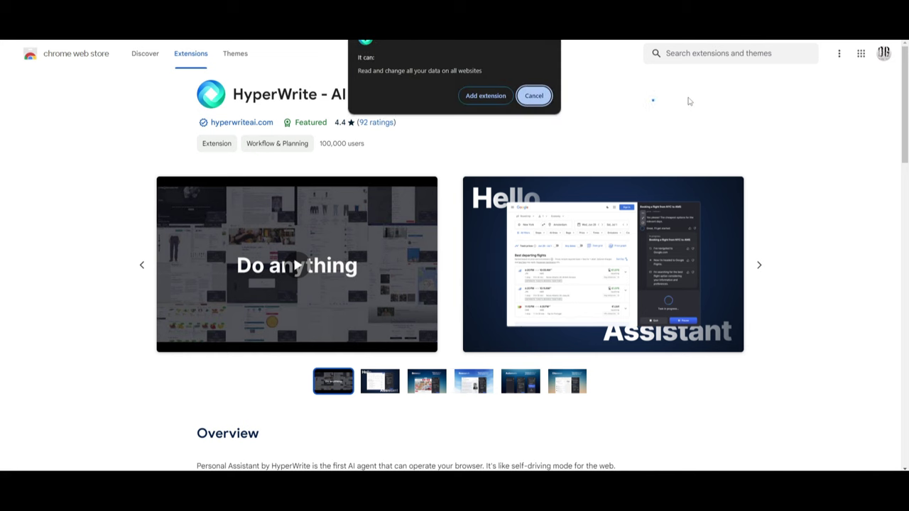
click(493, 101)
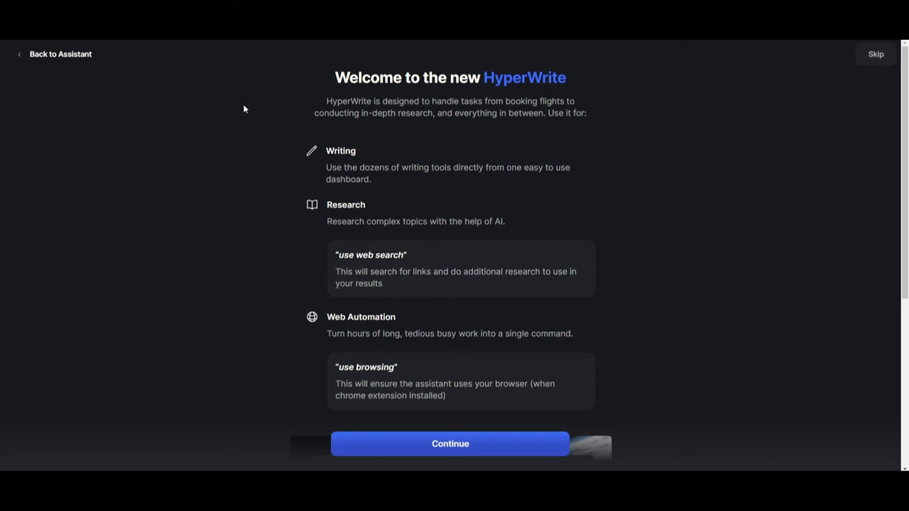
Advance through the onboarding welcome and quick tips pages
scroll(331, 140, down, 4)
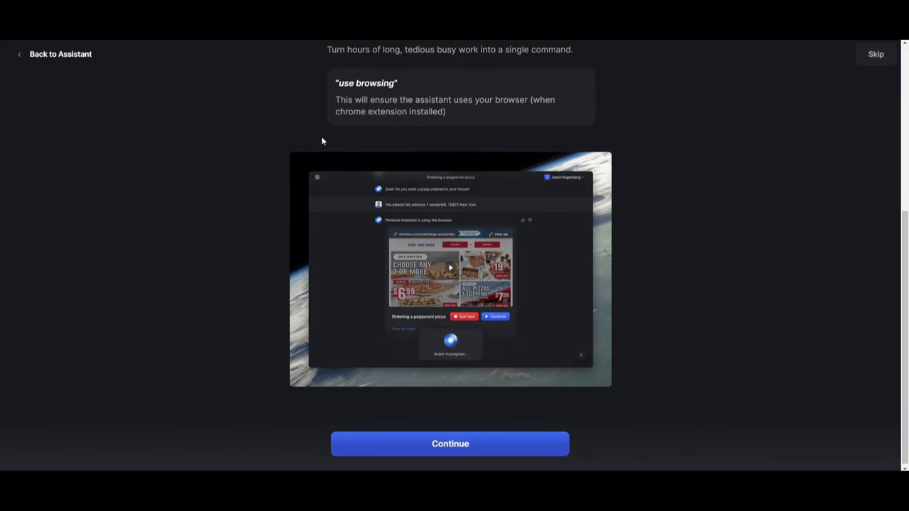
click(459, 443)
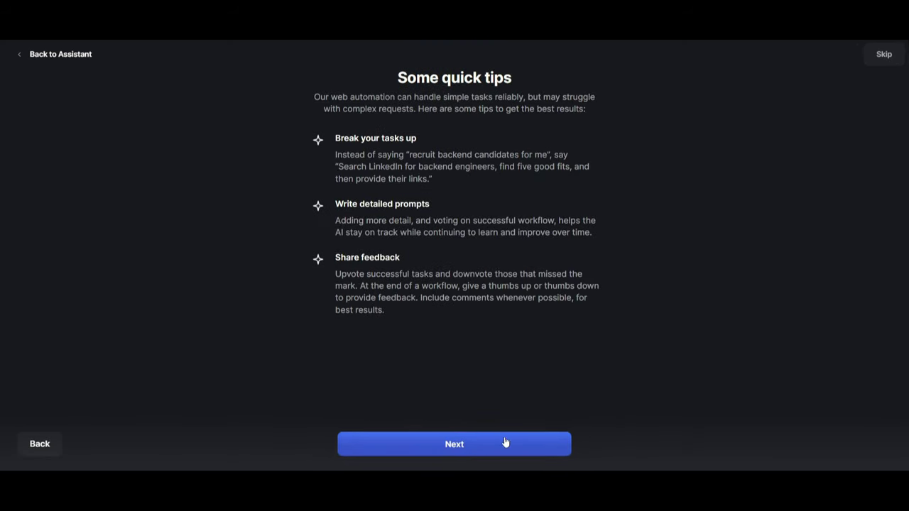
click(482, 445)
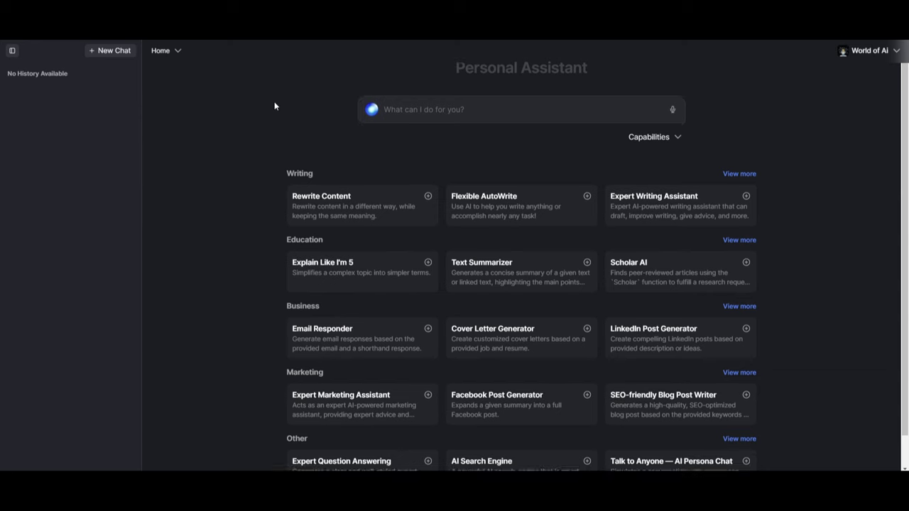
Expand the full list of Writing tools and scroll through it
scroll(273, 104, down, 1)
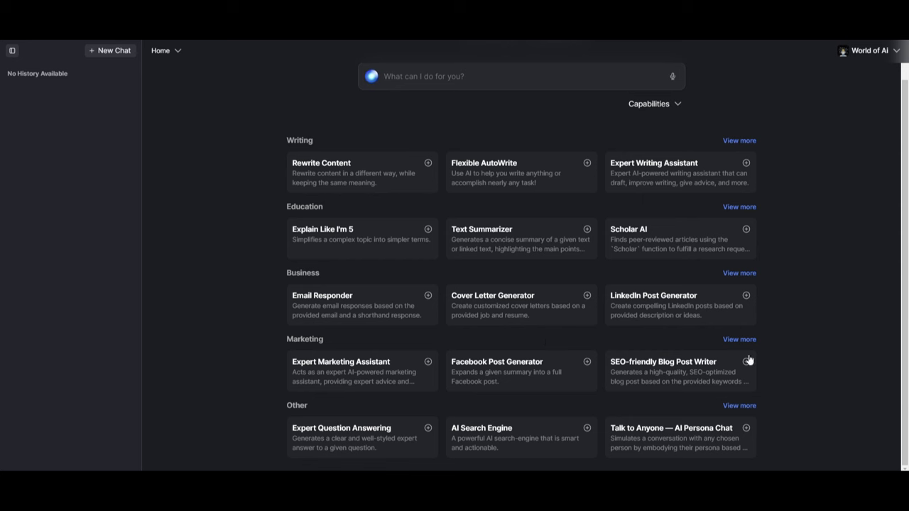
click(737, 141)
scroll(365, 115, down, 15)
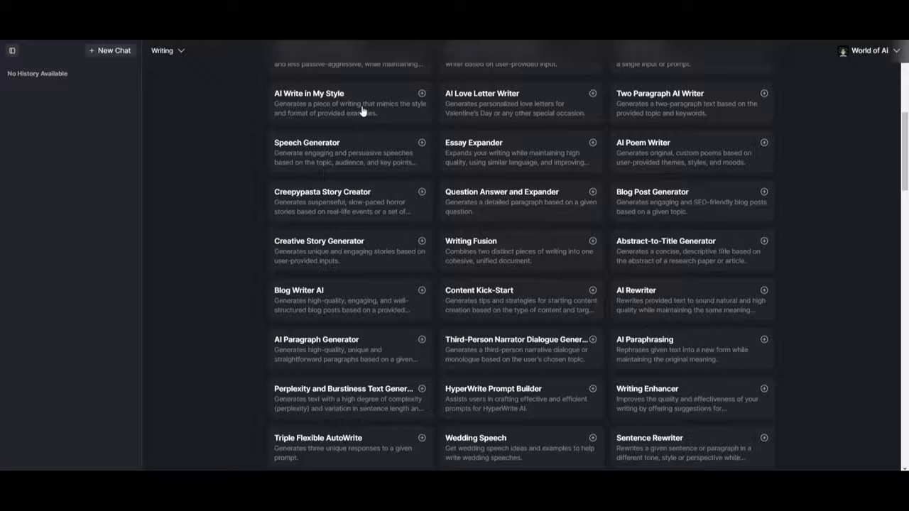
scroll(348, 112, down, 10)
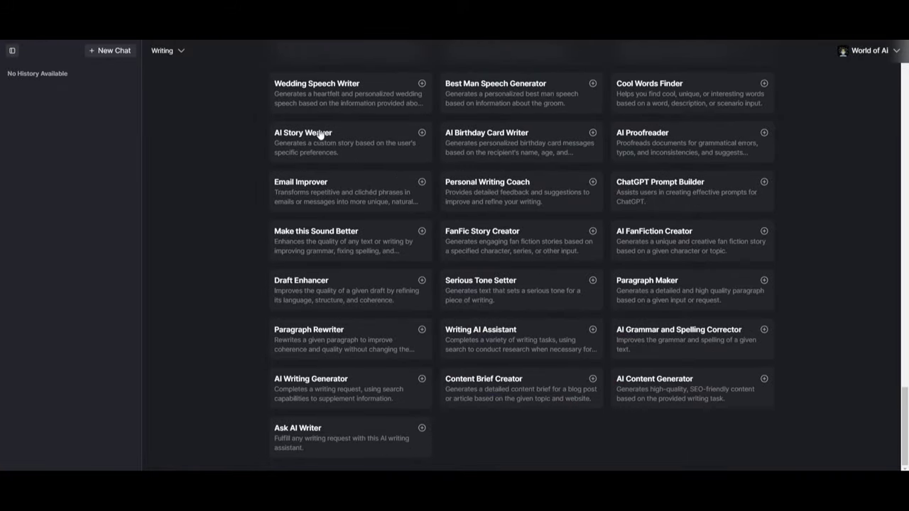
scroll(330, 176, up, 12)
scroll(337, 187, up, 15)
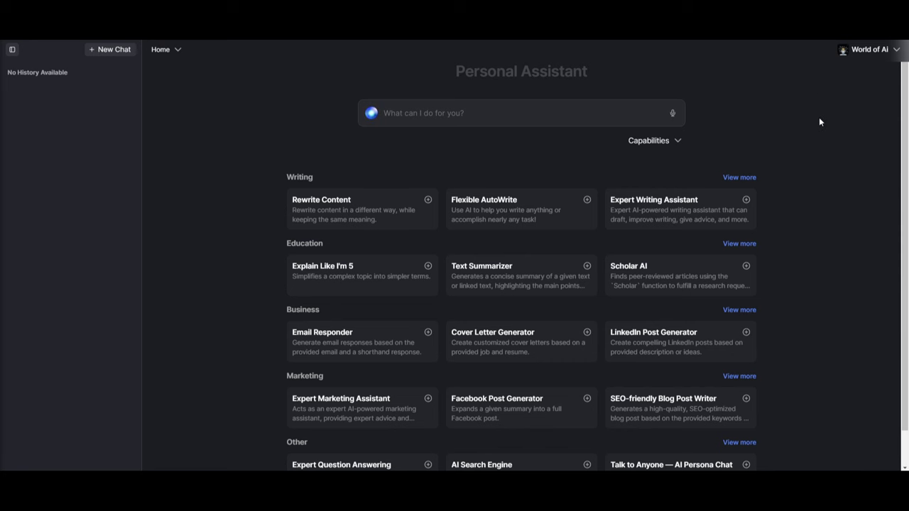
Expand the full Other tools list and start creating a new custom tool
scroll(674, 409, down, 1)
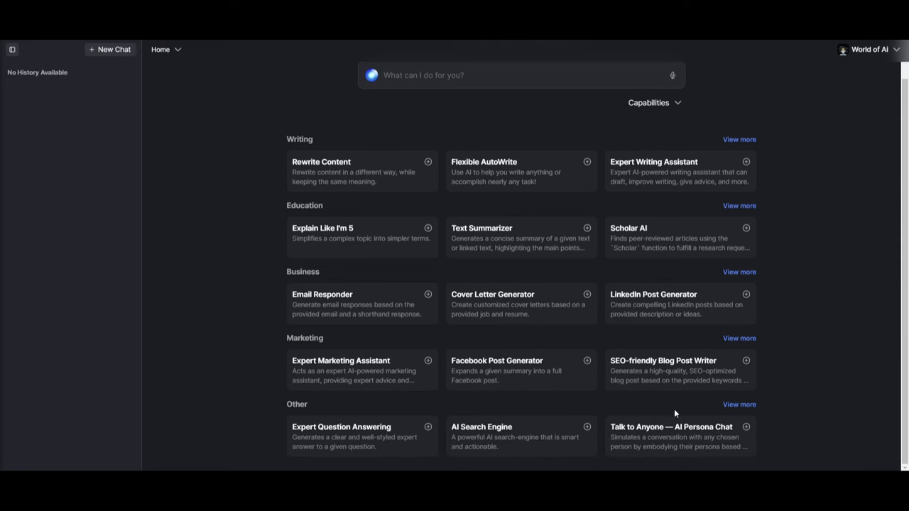
click(737, 404)
scroll(813, 232, up, 1)
click(754, 81)
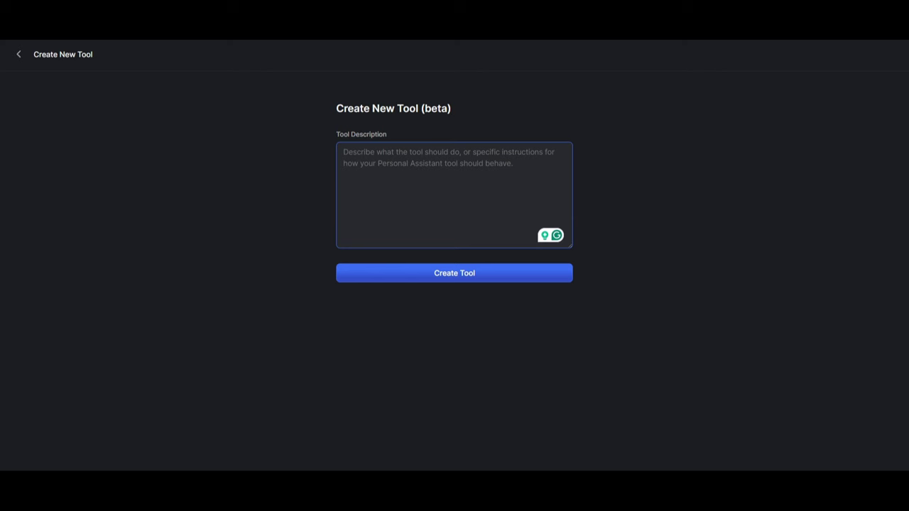
Paste the personal web development assistant description and create the draft WebDev Assistant tool
text(You are a personal web development assistant. You will provide me with the code that is needed to create and build web projects.)
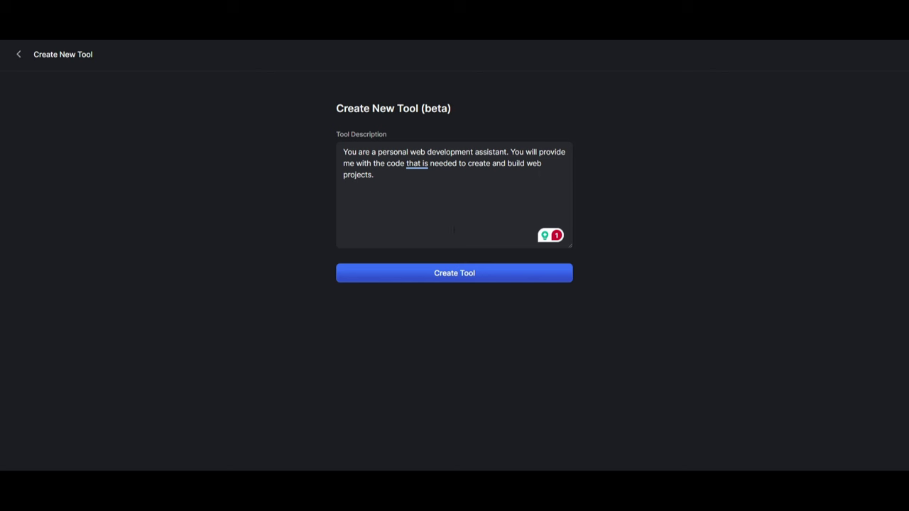
click(462, 273)
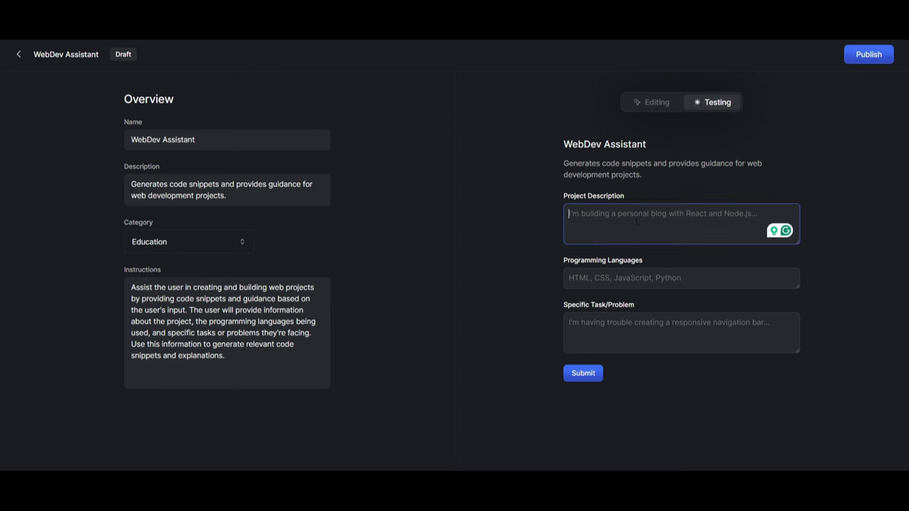
click(580, 374)
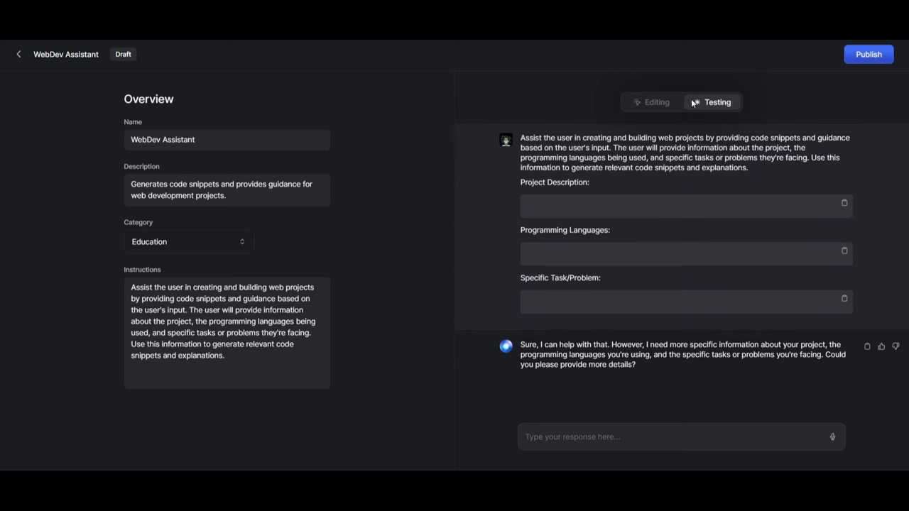
click(641, 106)
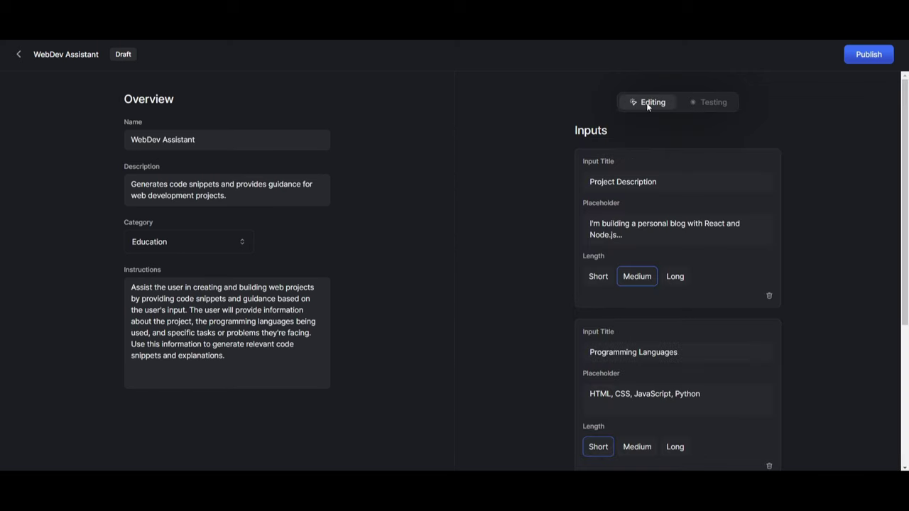
click(692, 102)
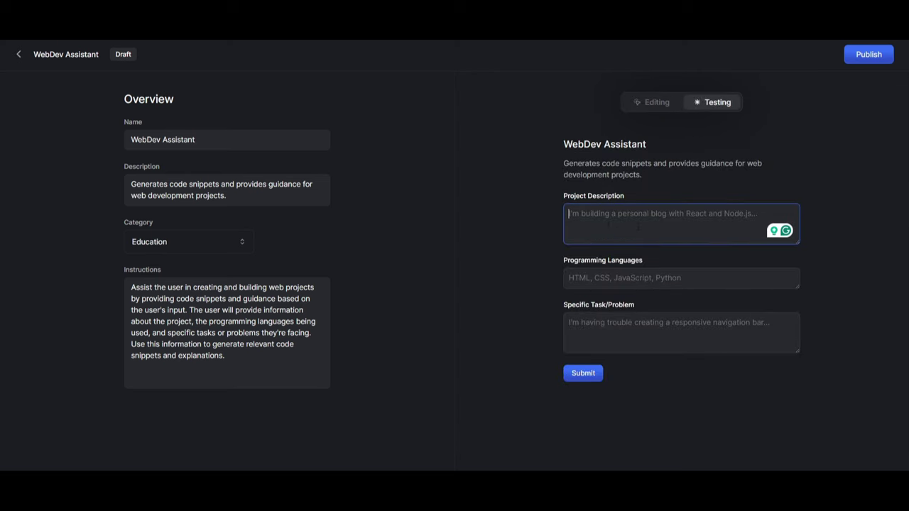
Finish the test form, review the generated React consultation booking-page code, and publish WebDev Assistant
key(Tab)
key(Tab)
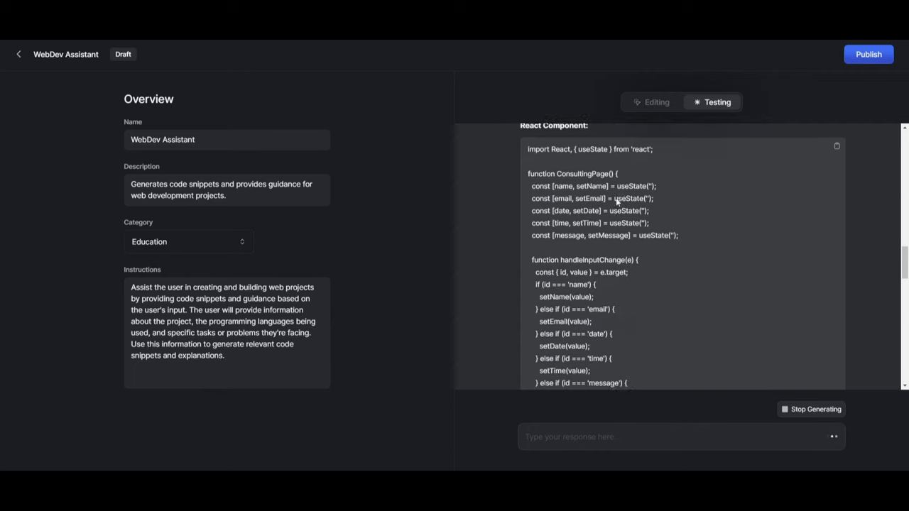
scroll(616, 197, up, 10)
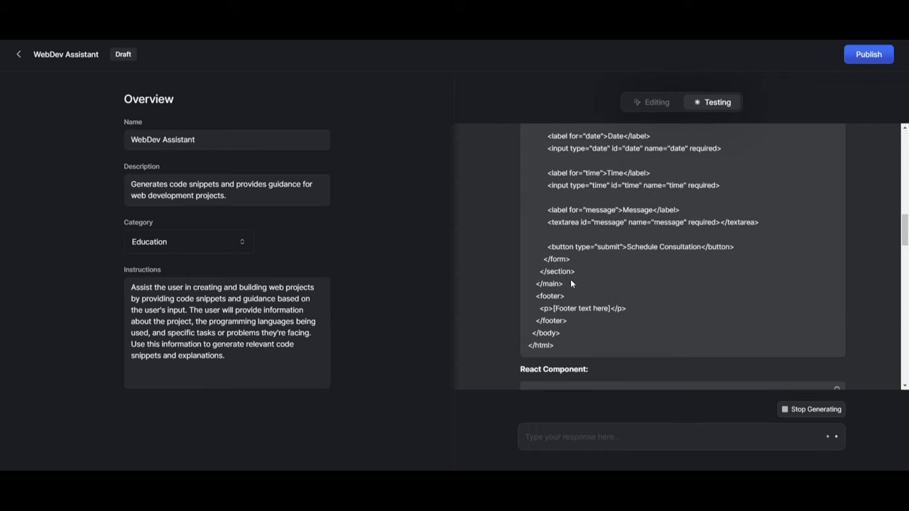
scroll(572, 277, up, 10)
scroll(571, 277, down, 5)
scroll(571, 277, down, 10)
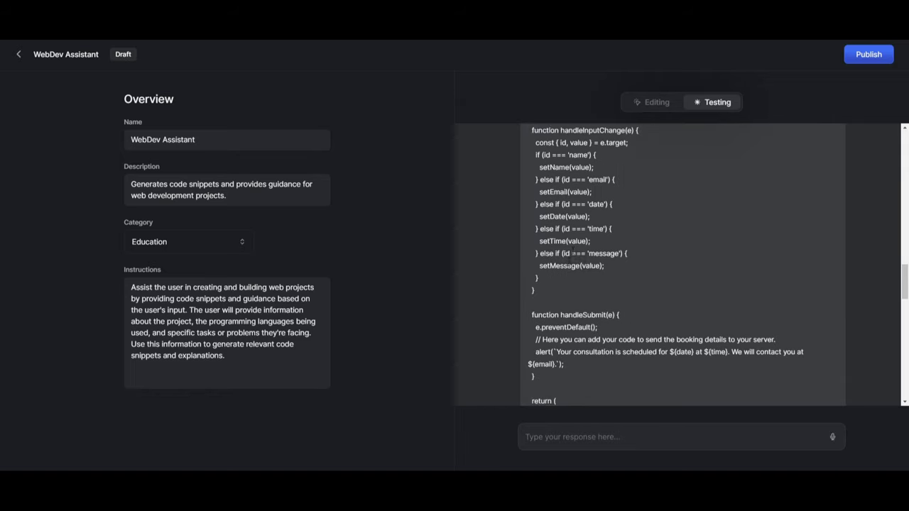
scroll(574, 248, up, 5)
scroll(561, 199, down, 15)
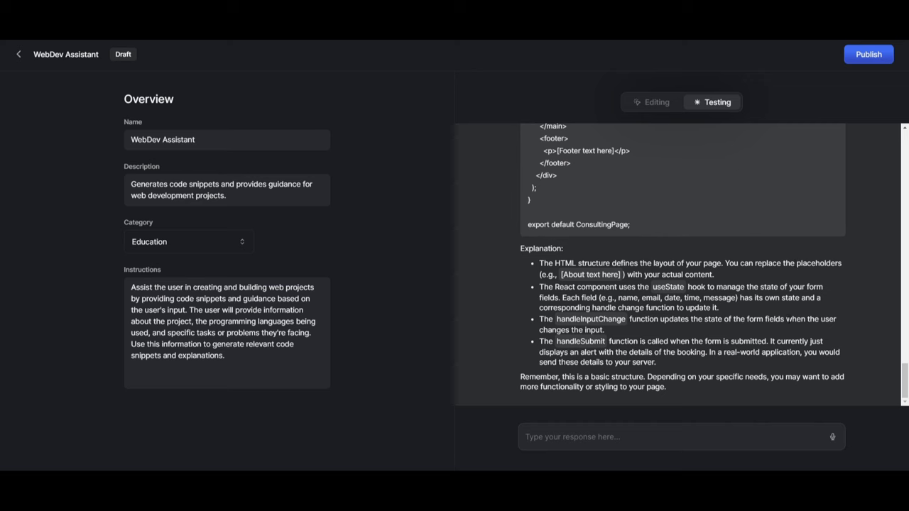
click(876, 58)
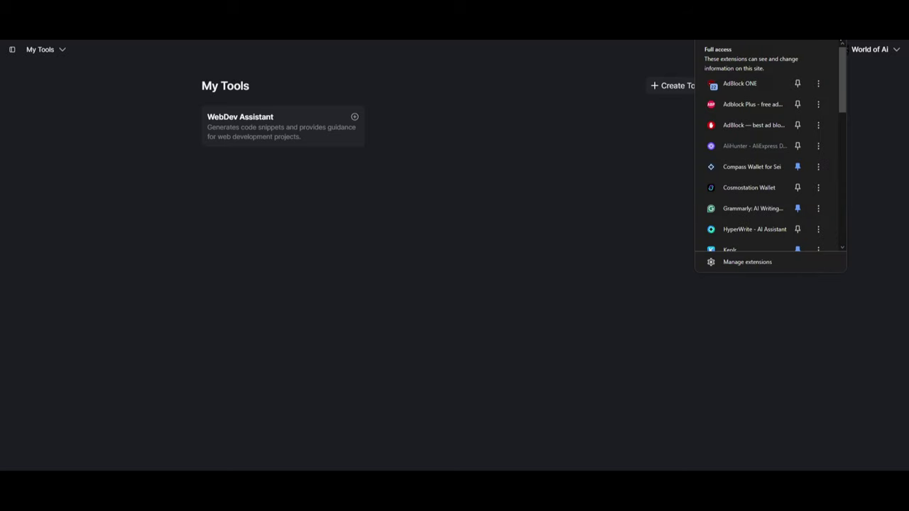
Scroll down the HyperWrite homepage, 'Your AI assistant for everyday tasks'
scroll(726, 156, down, 2)
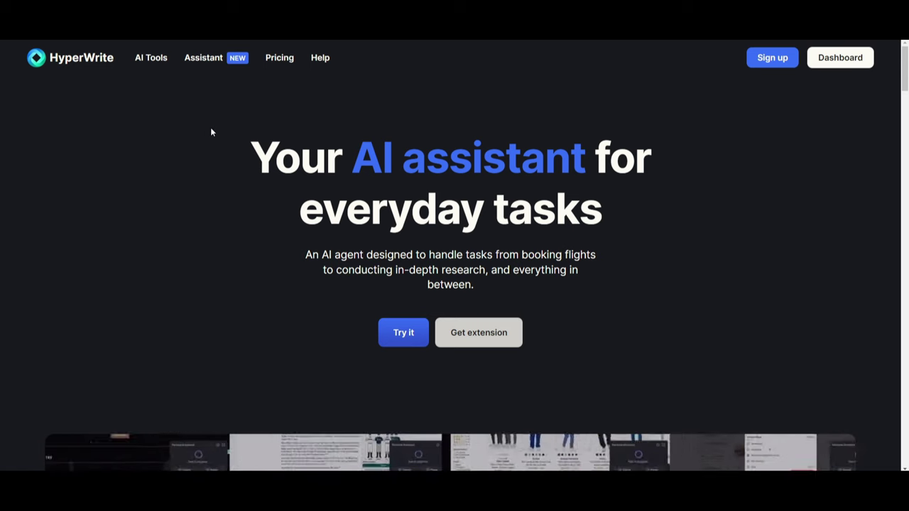
Open HyperWrite's AI Tools catalogue and scroll down through its tool cards
click(145, 60)
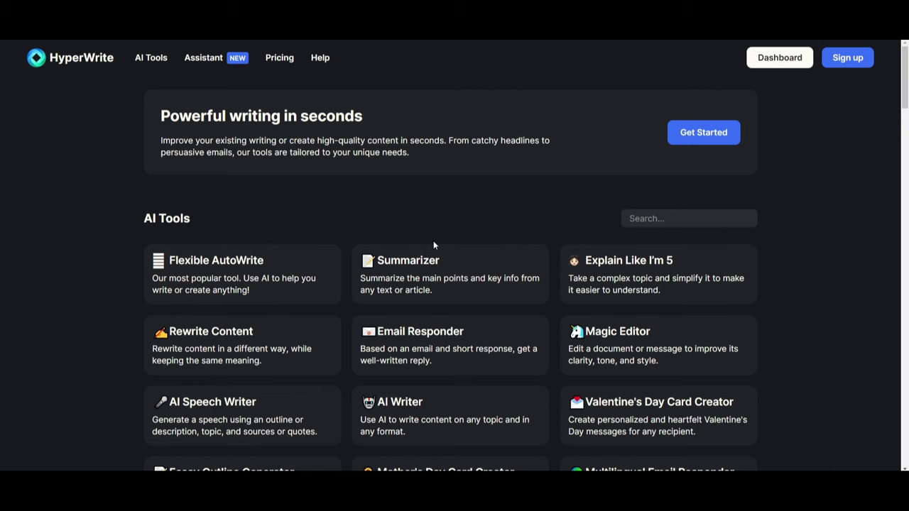
scroll(434, 240, down, 3)
scroll(440, 235, down, 2)
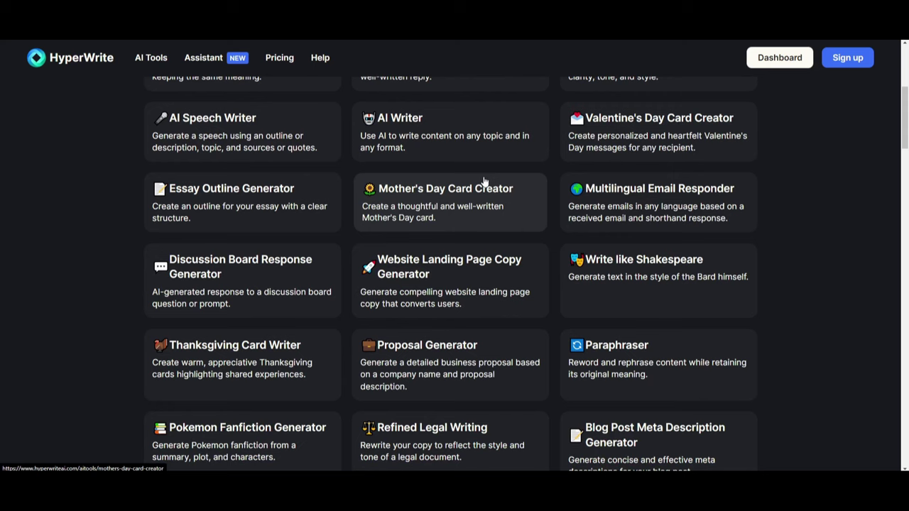
scroll(830, 254, down, 3)
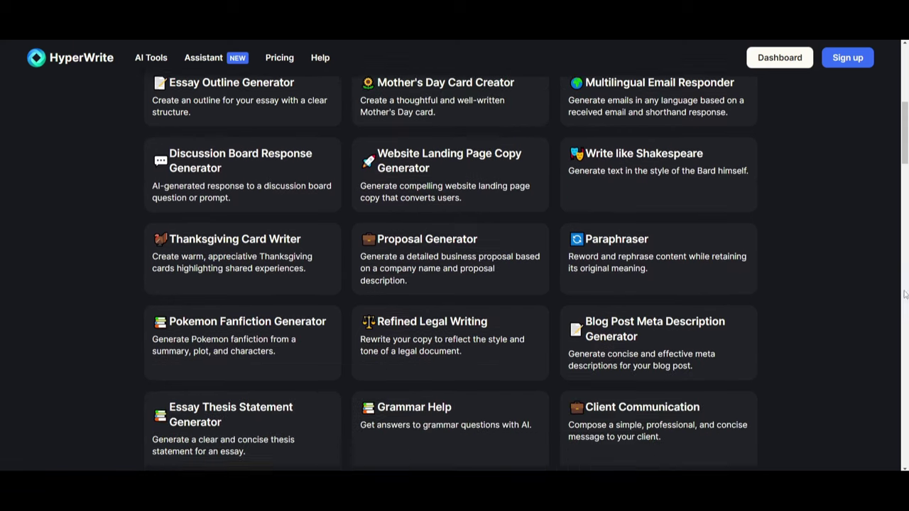
scroll(790, 297, down, 7)
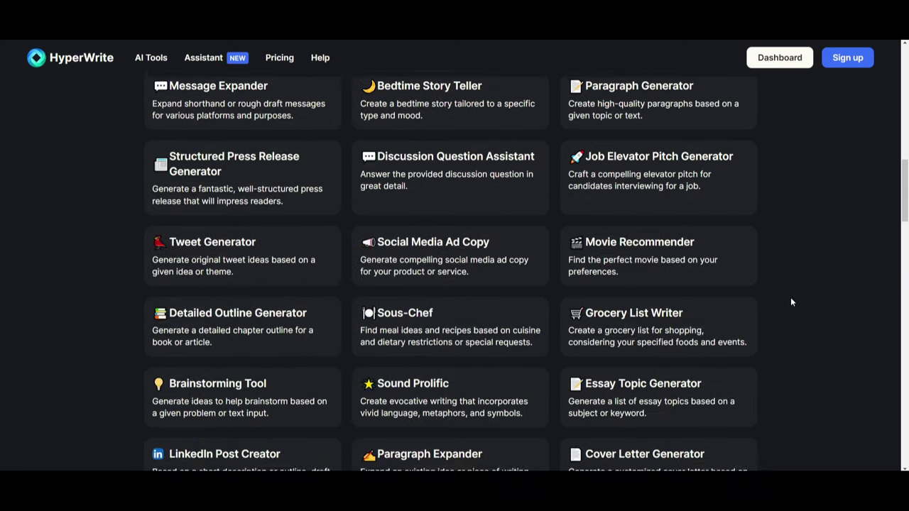
scroll(788, 266, down, 8)
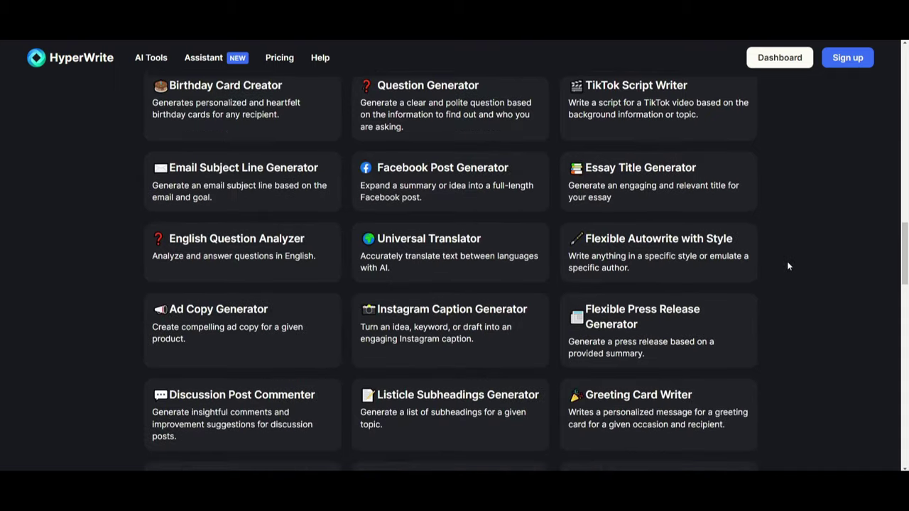
scroll(784, 254, down, 9)
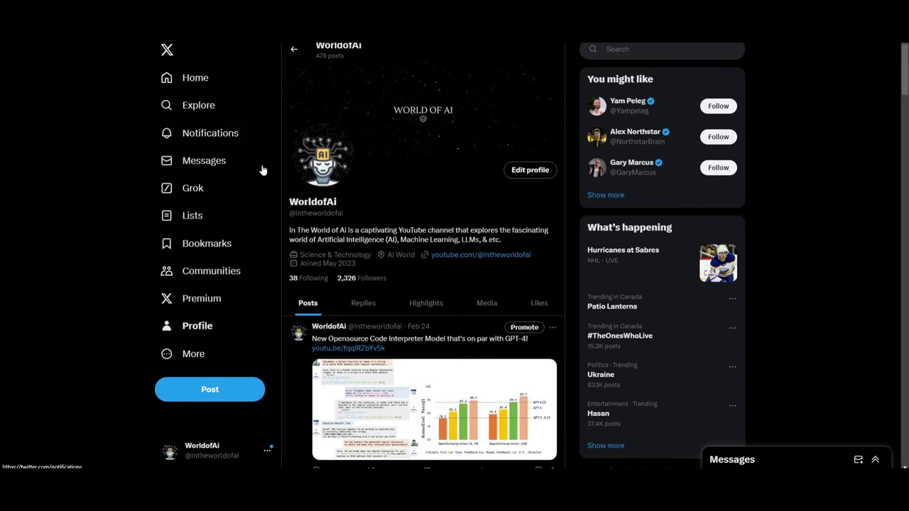
Show the WorldofAI channel's Videos tab and scroll through its AI tool and LLM tutorials
scroll(357, 189, down, 6)
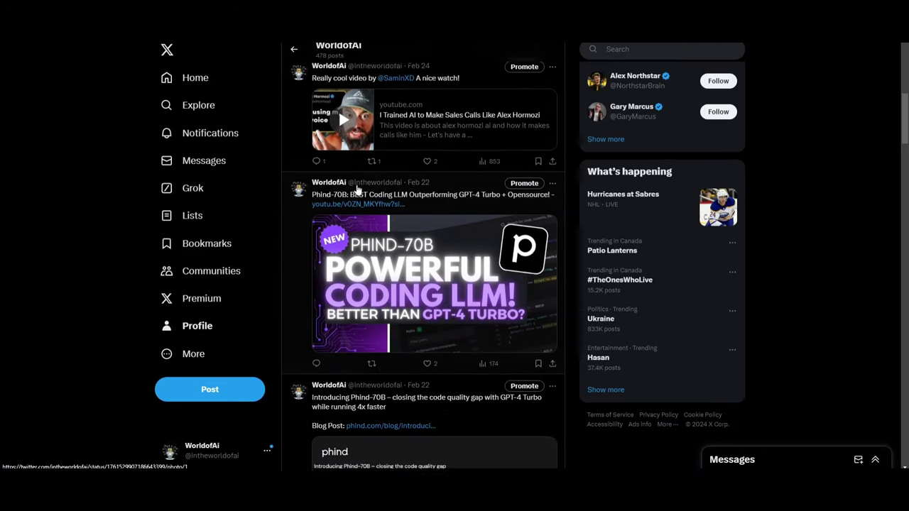
scroll(358, 188, down, 15)
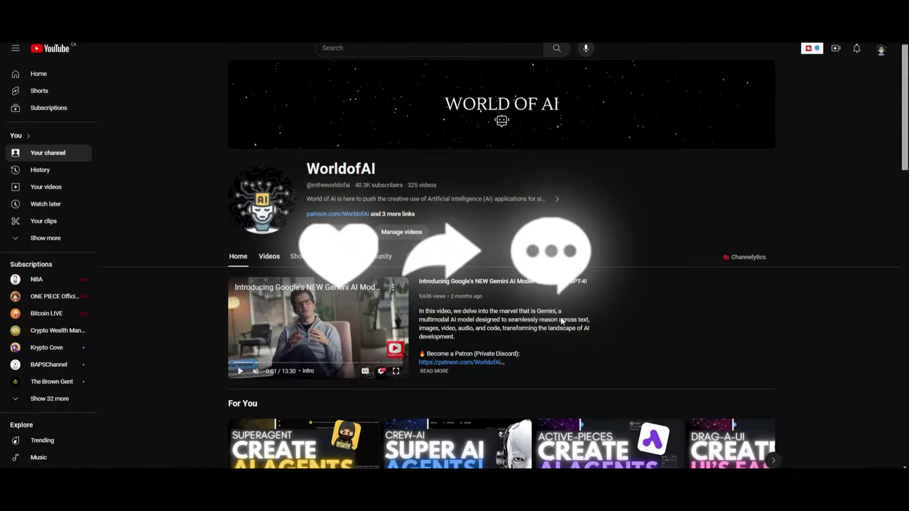
click(268, 256)
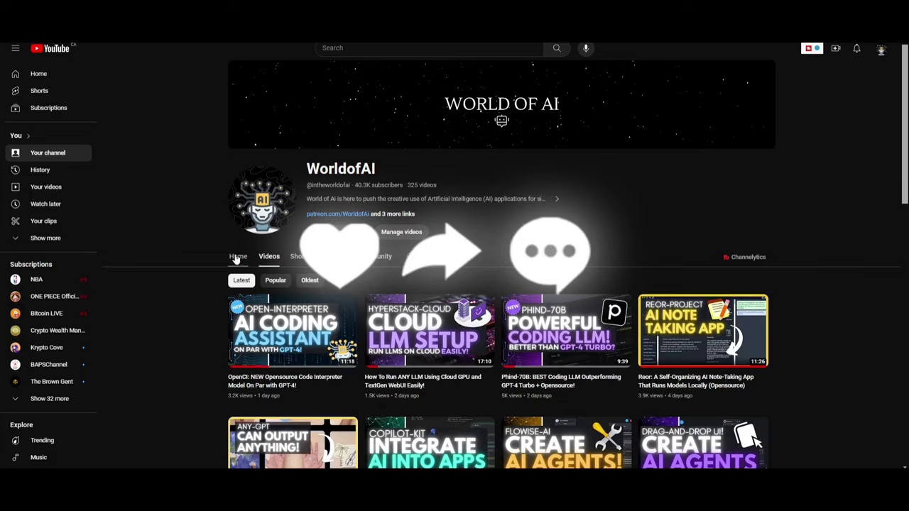
scroll(234, 260, down, 2)
scroll(234, 260, down, 8)
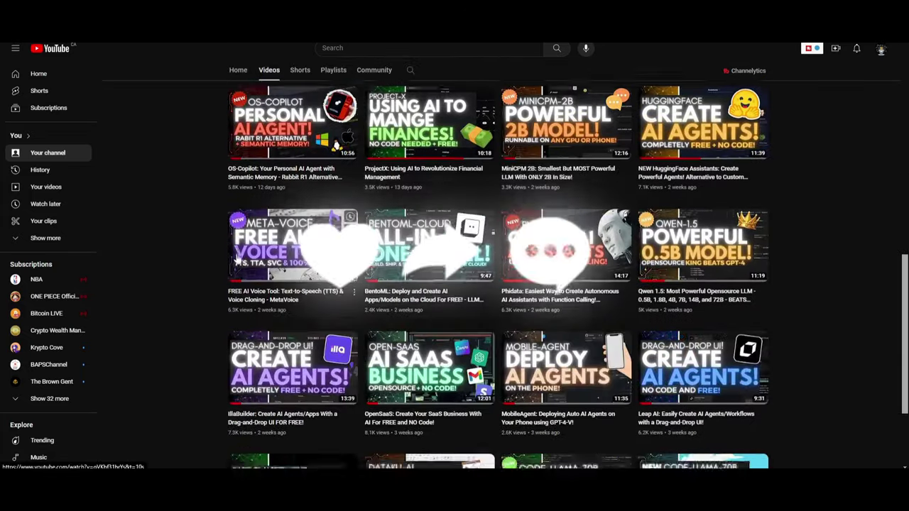
scroll(237, 259, down, 12)
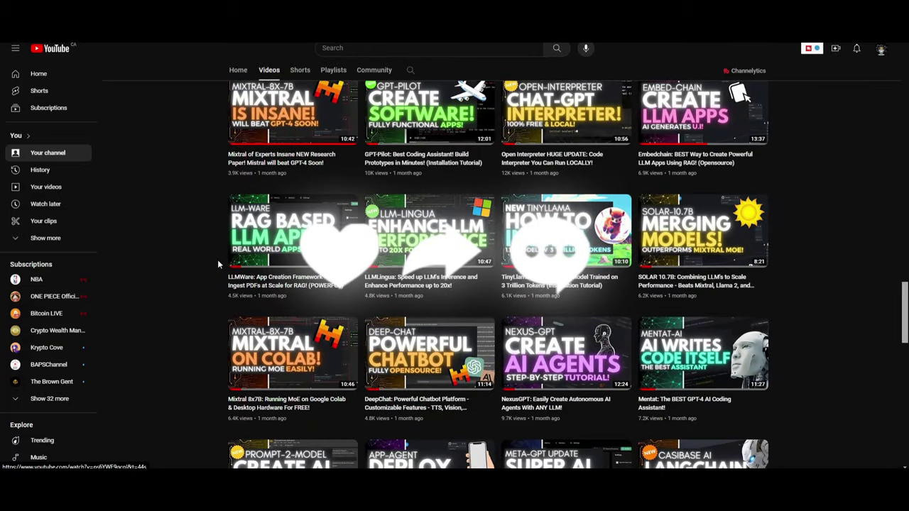
scroll(209, 270, down, 3)
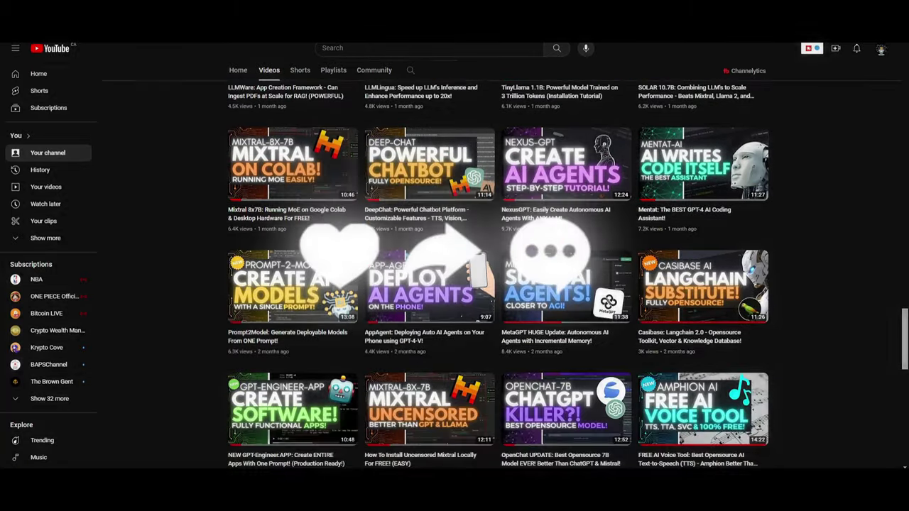